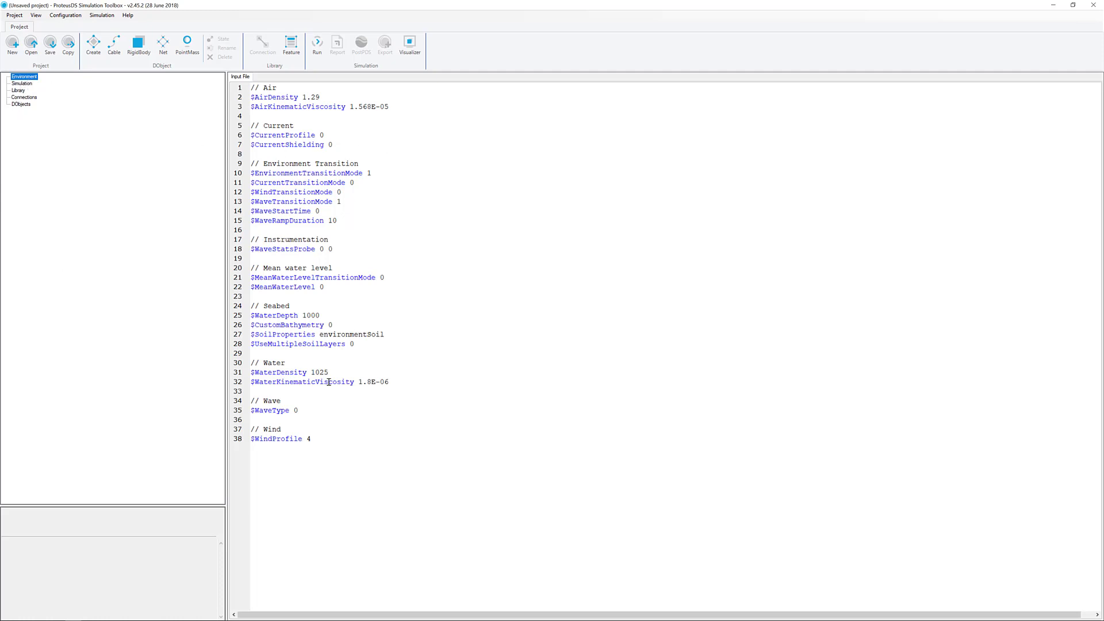
Review the Simulation and Library pages (segment0, environmentSoil, integrator), ending on the empty Connections list.
click(21, 84)
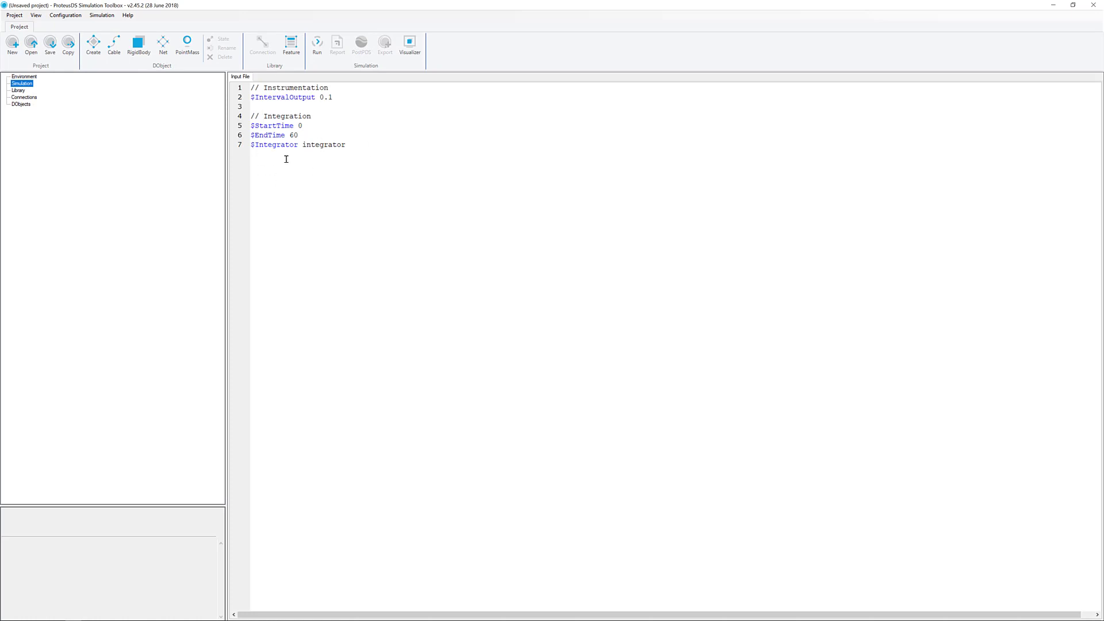
click(18, 91)
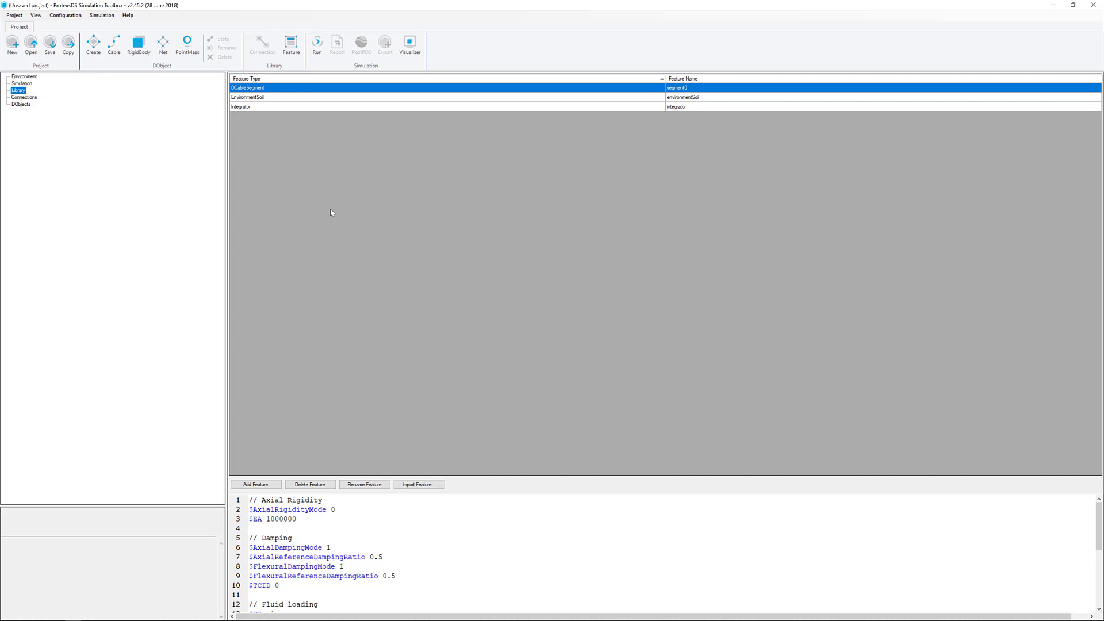
click(24, 98)
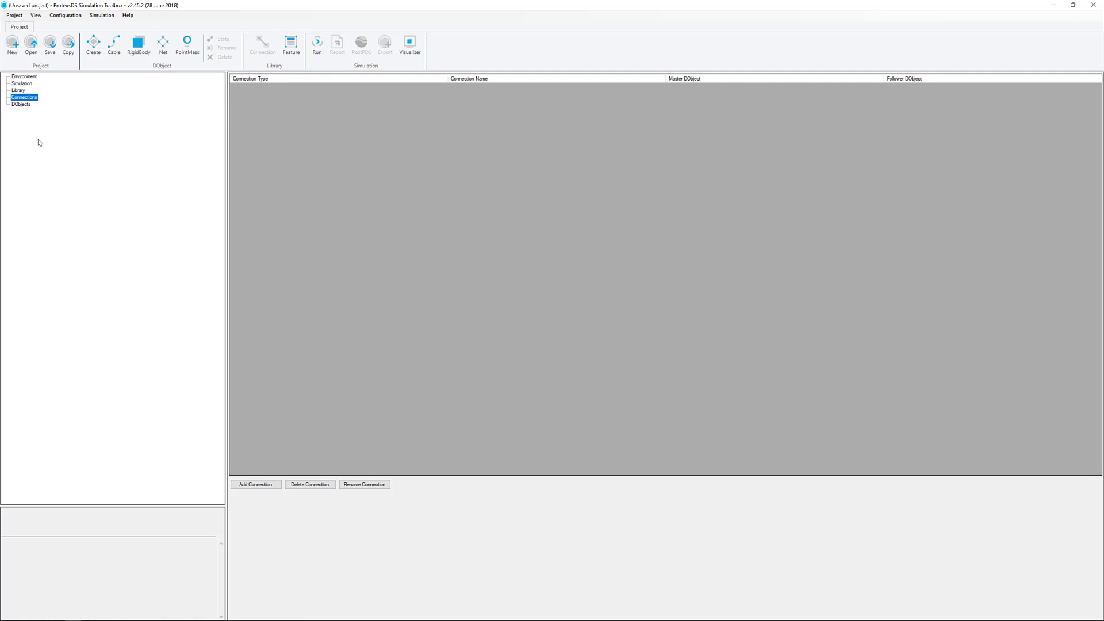
Show the empty DObjects page, briefly rechecking the Environment parameters along the way.
click(22, 104)
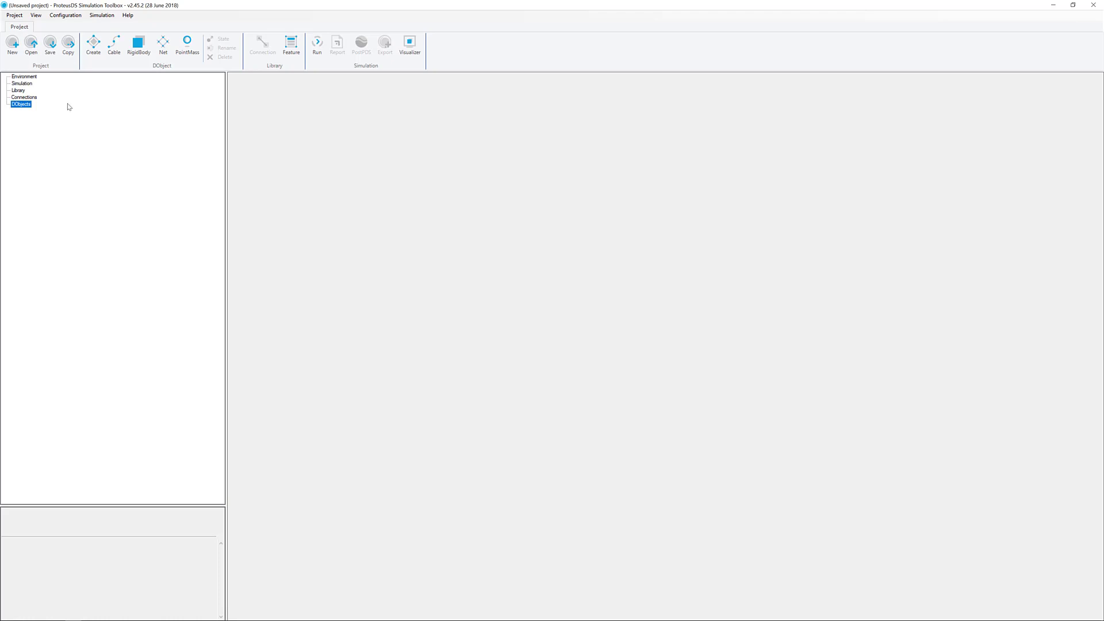
click(29, 77)
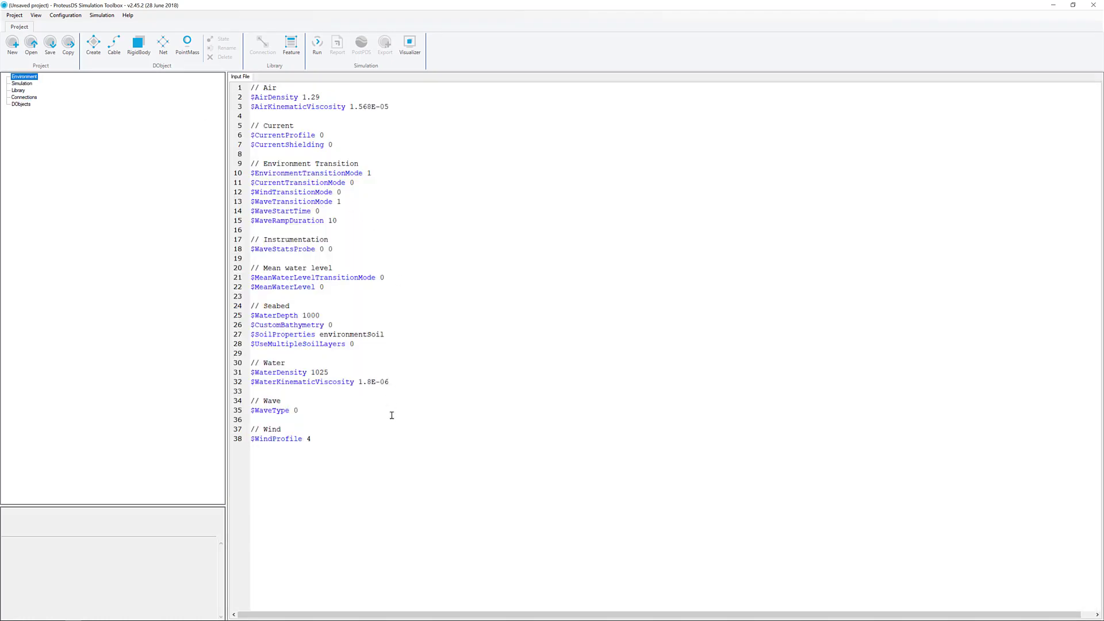
click(22, 104)
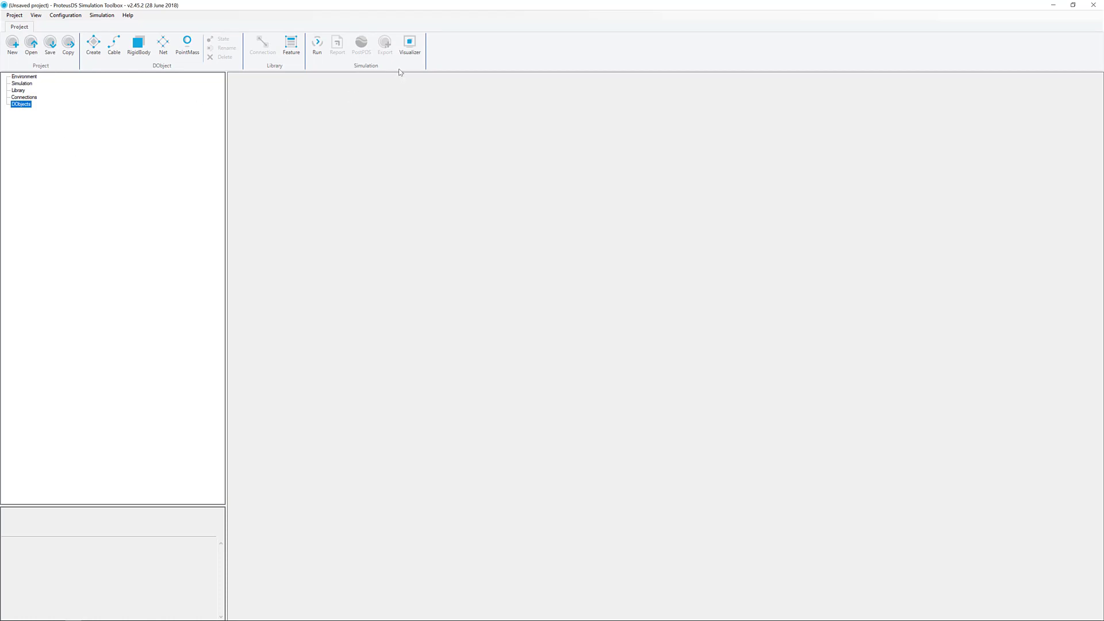
Open the 3D Visualizer to the right of a restored, smaller main window and enlarge it.
click(409, 49)
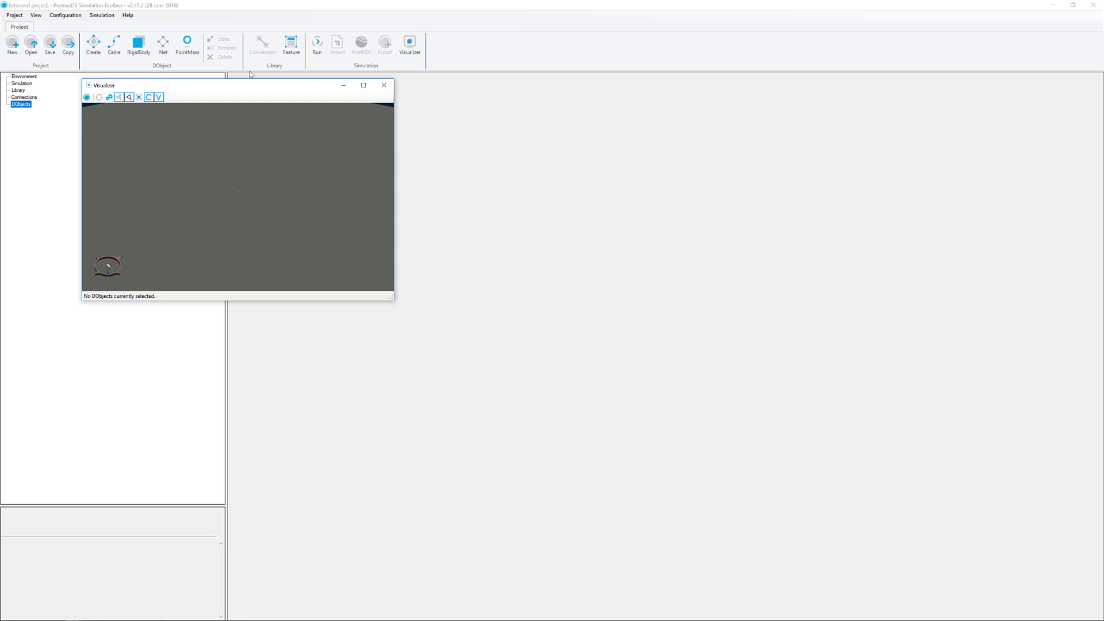
drag(257, 95, 906, 148)
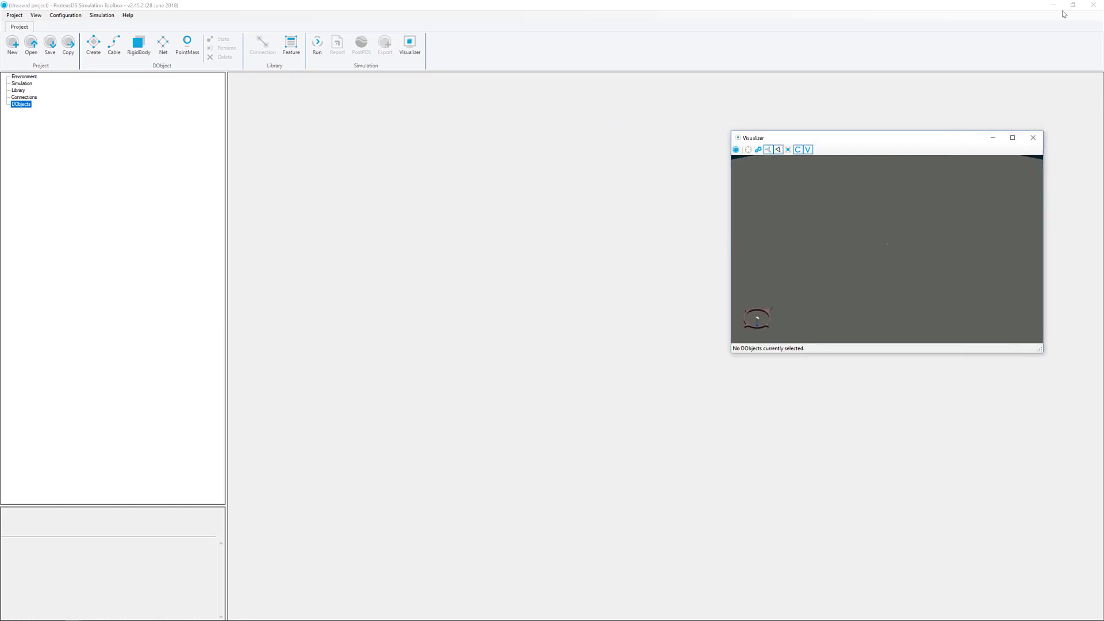
click(1073, 5)
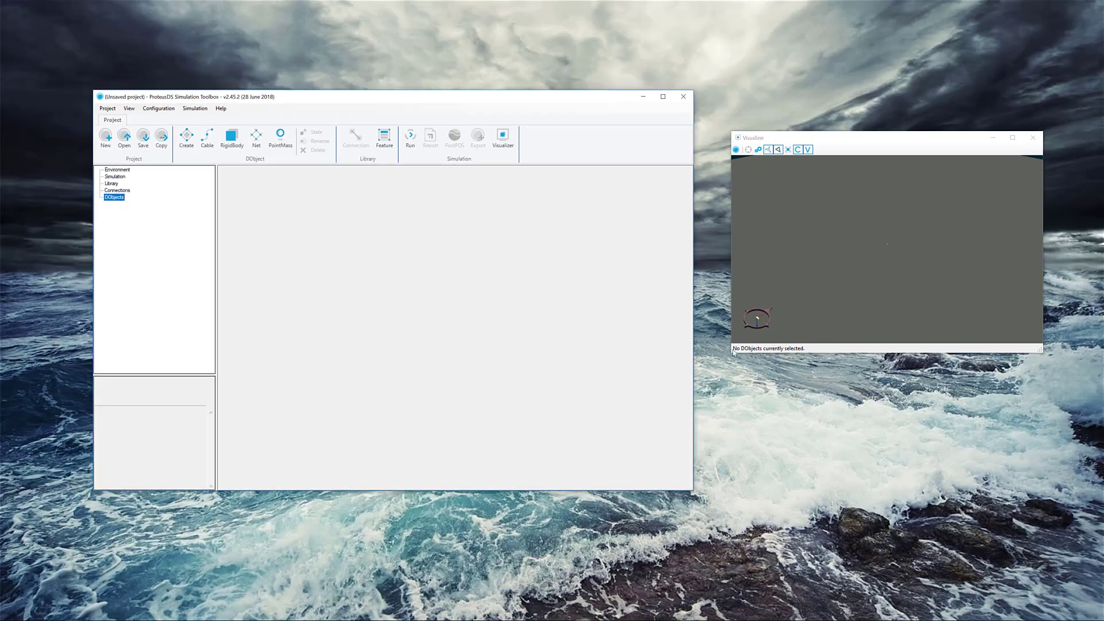
drag(733, 352, 657, 458)
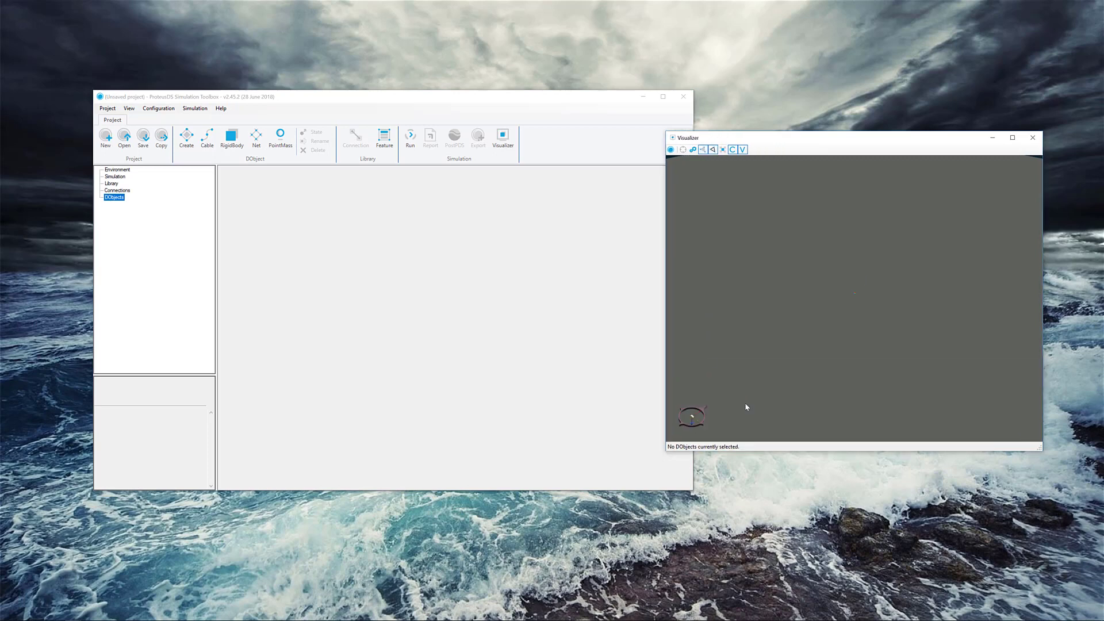
drag(848, 293, 773, 248)
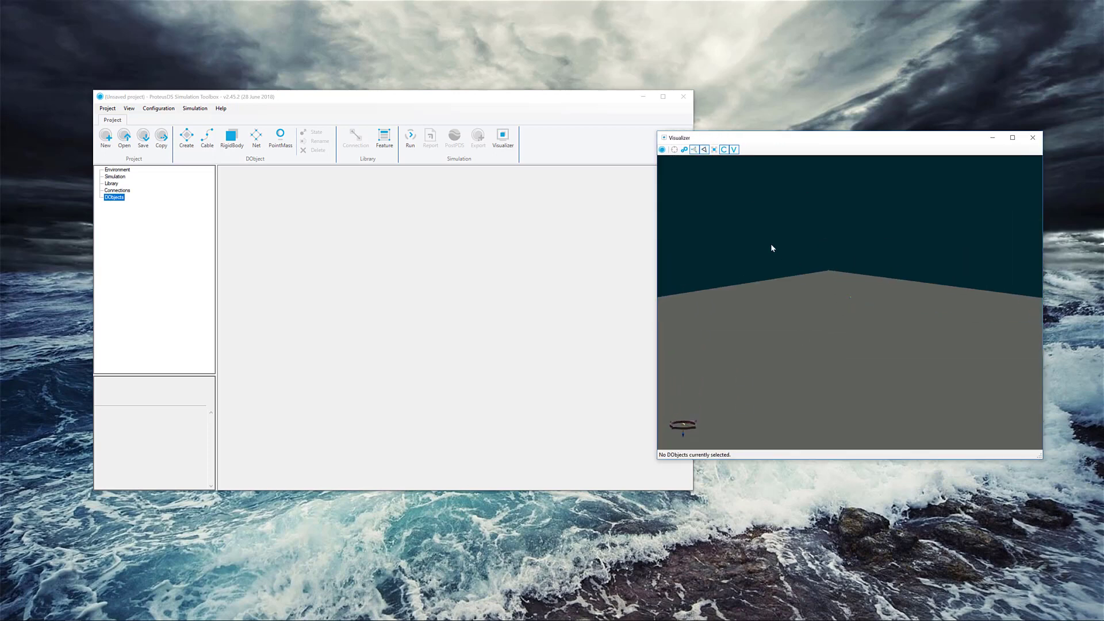
Turn on Show water surface in the Visualizer Settings.
click(685, 150)
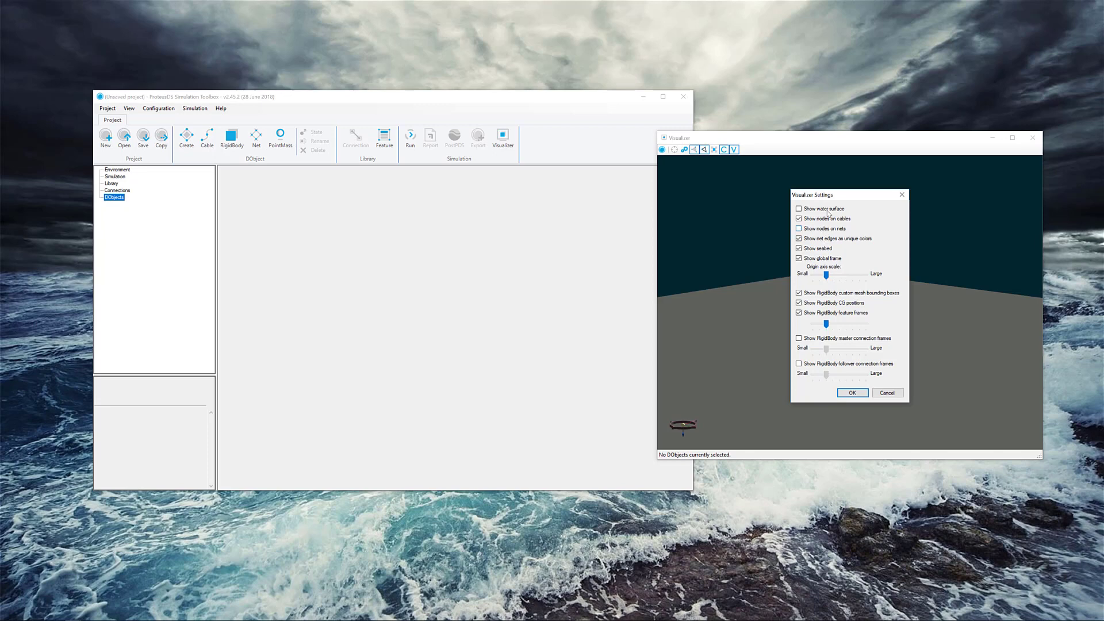
click(828, 209)
click(852, 393)
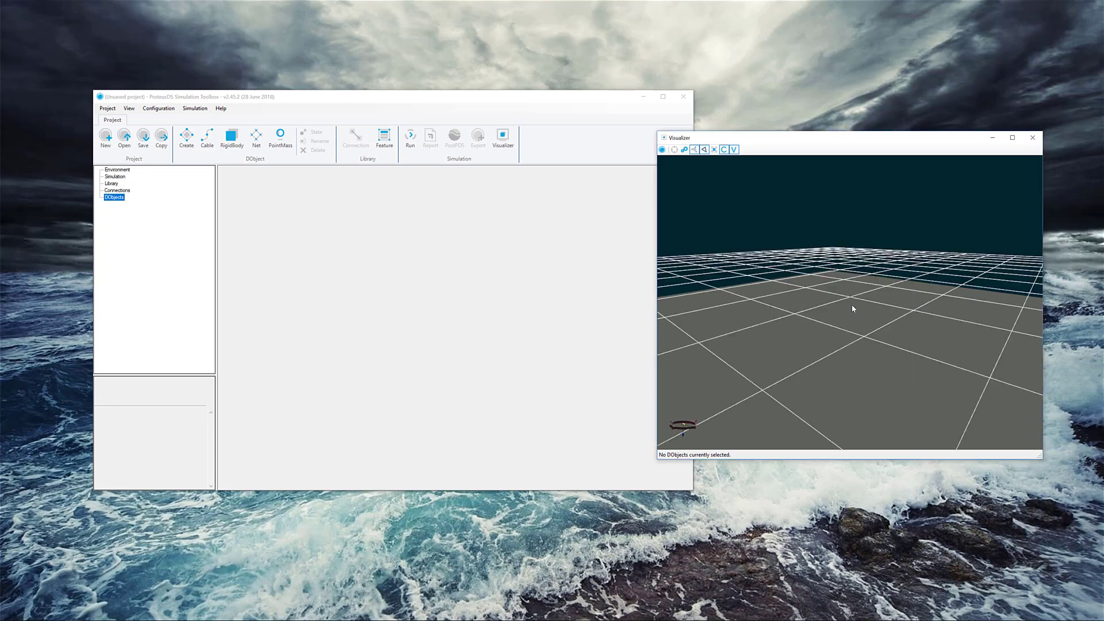
scroll(854, 309, up, 5)
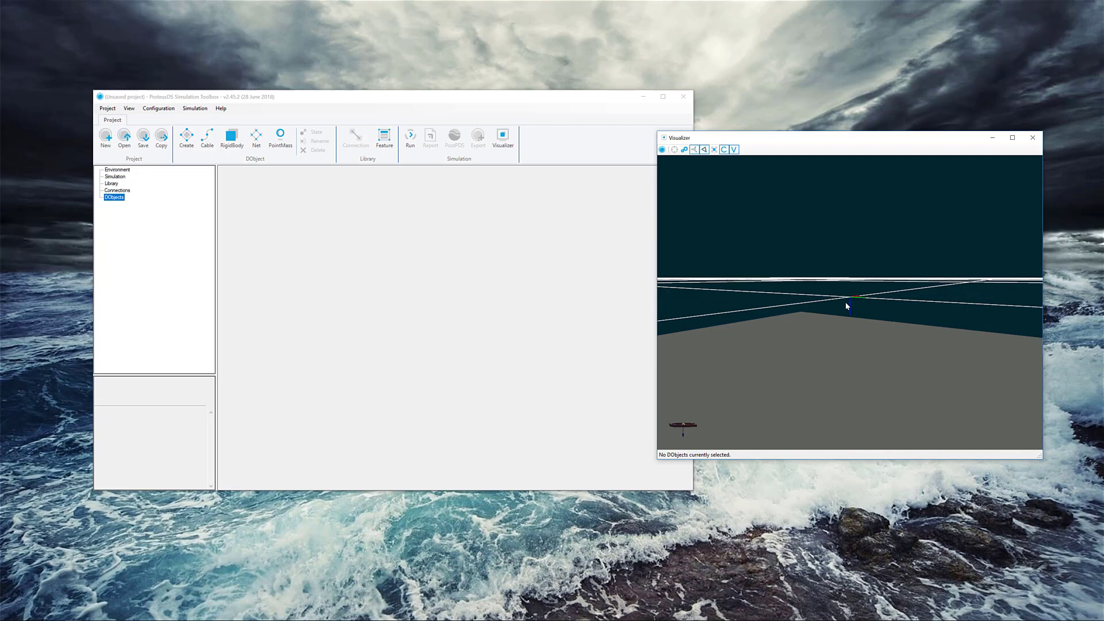
Orbit the Visualizer around the empty seabed, then move the main window up and left.
drag(846, 302, 883, 256)
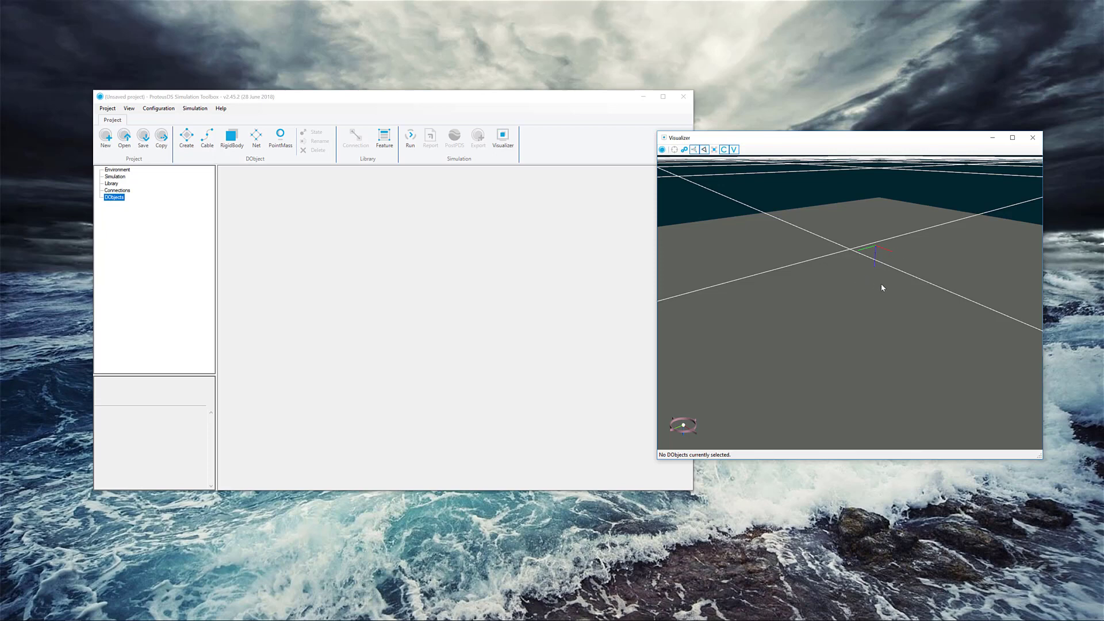
drag(883, 288, 837, 249)
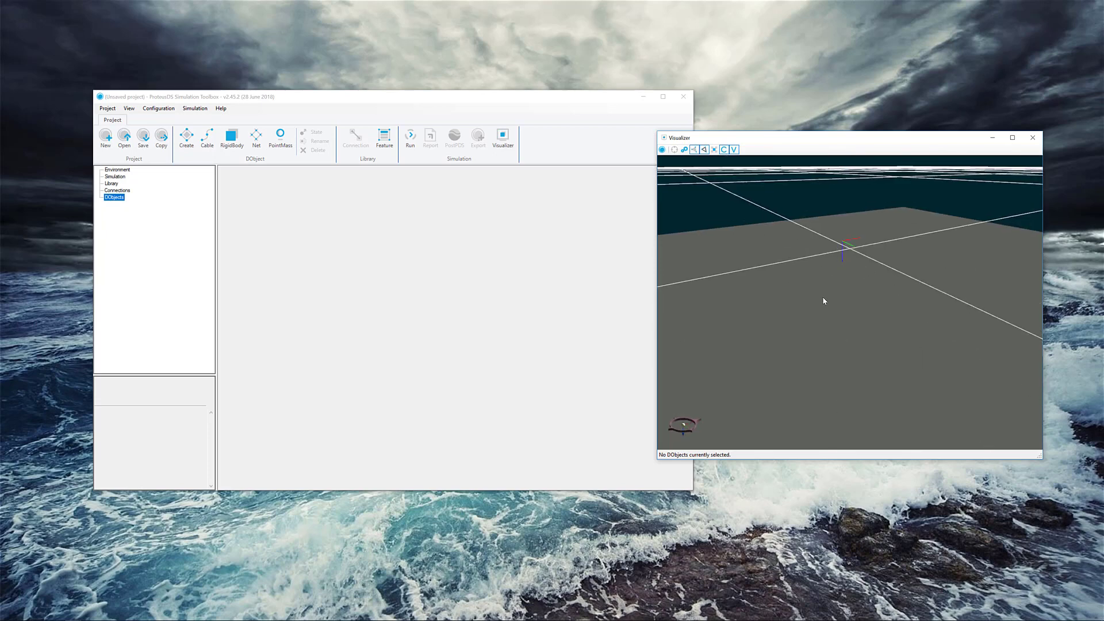
drag(824, 300, 813, 299)
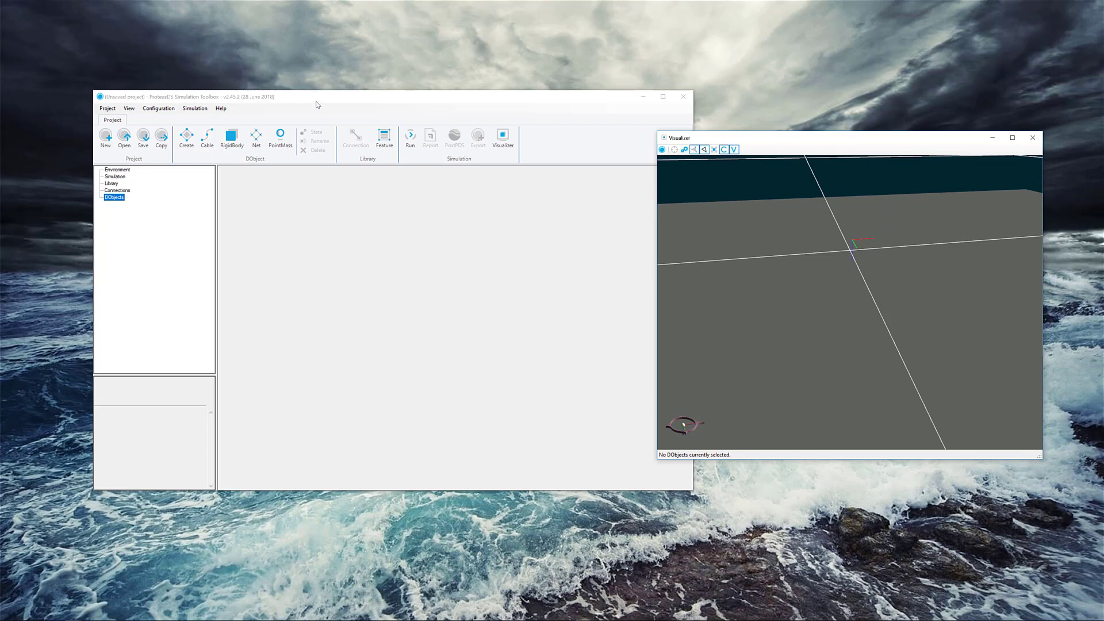
drag(319, 102, 264, 94)
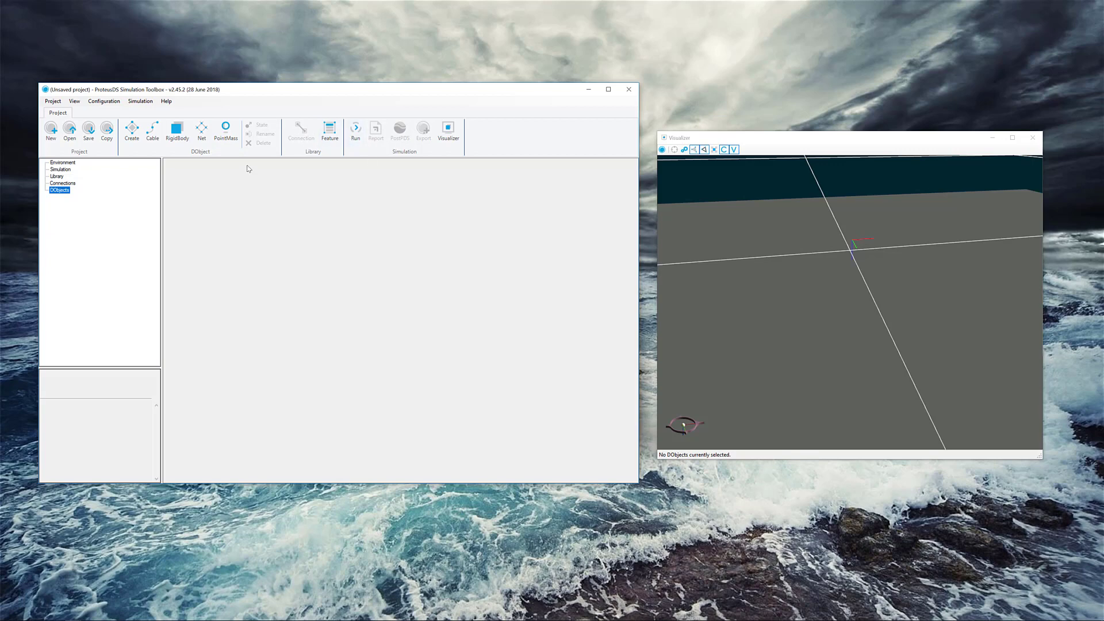
Create the point mass PointMass_1 (density 500, diameter 0.25).
click(225, 130)
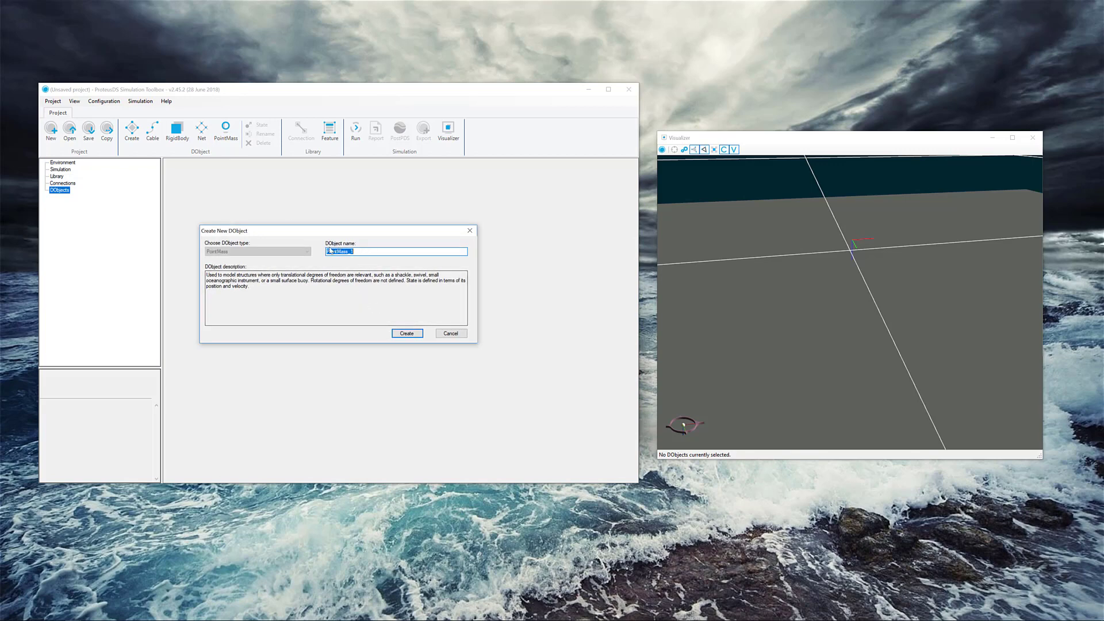
click(406, 333)
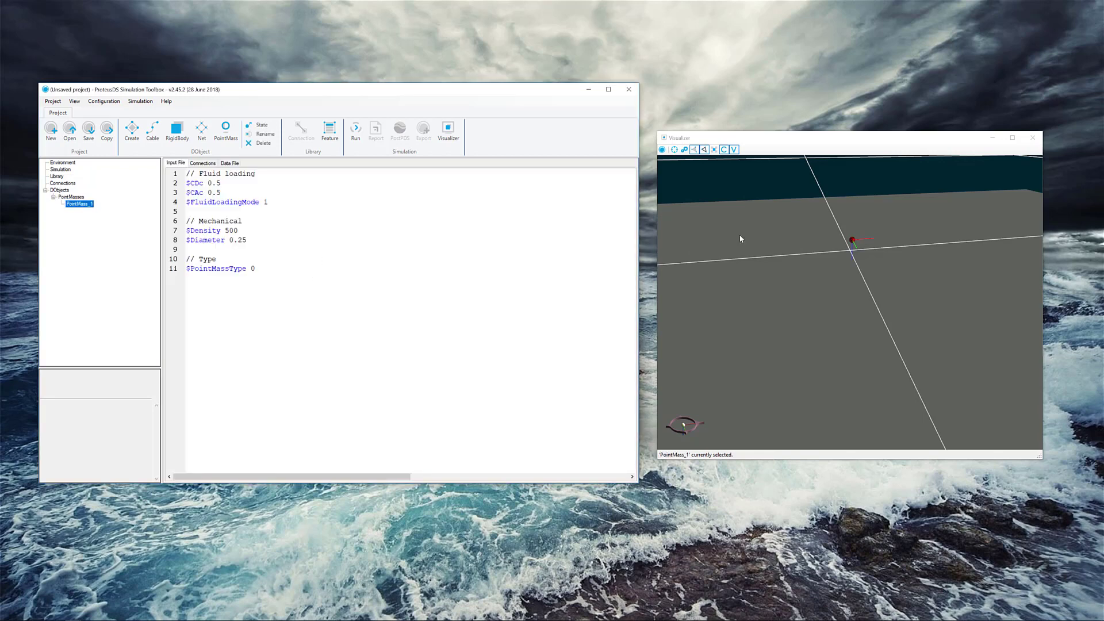
drag(814, 223, 862, 234)
Centre the view on PointMass_1's red sphere and orbit around it from several angles.
click(674, 150)
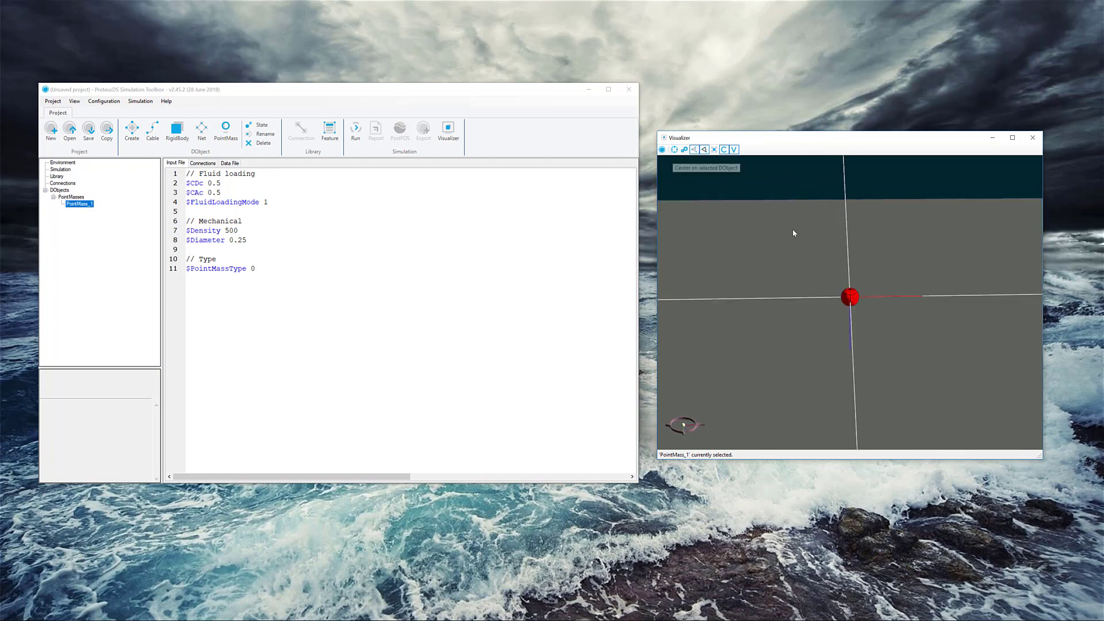
drag(813, 249, 759, 222)
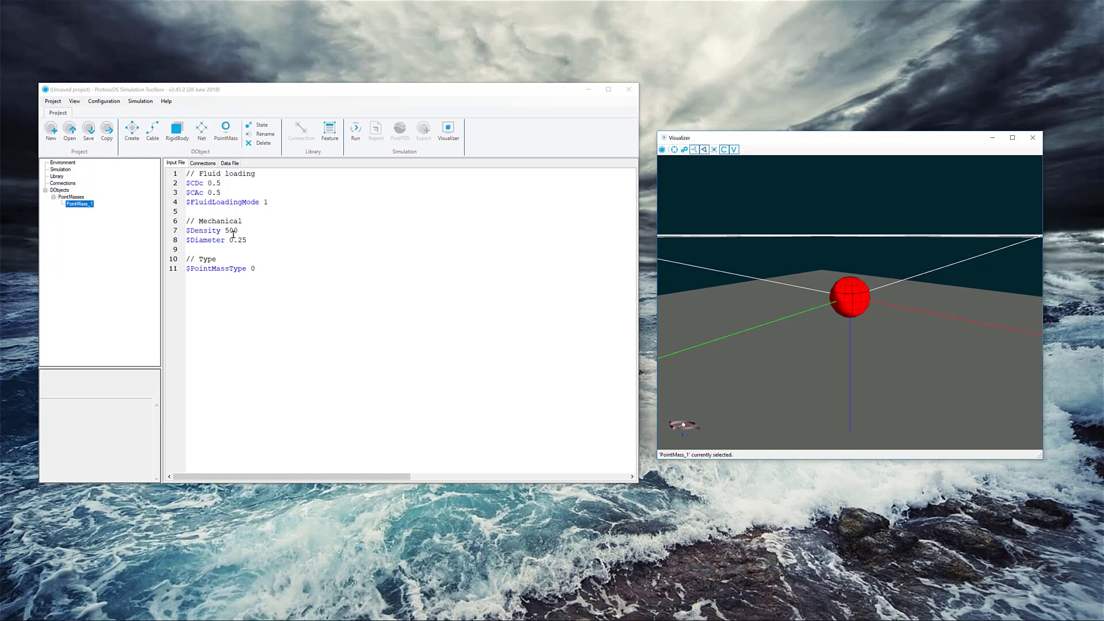
drag(731, 268, 835, 282)
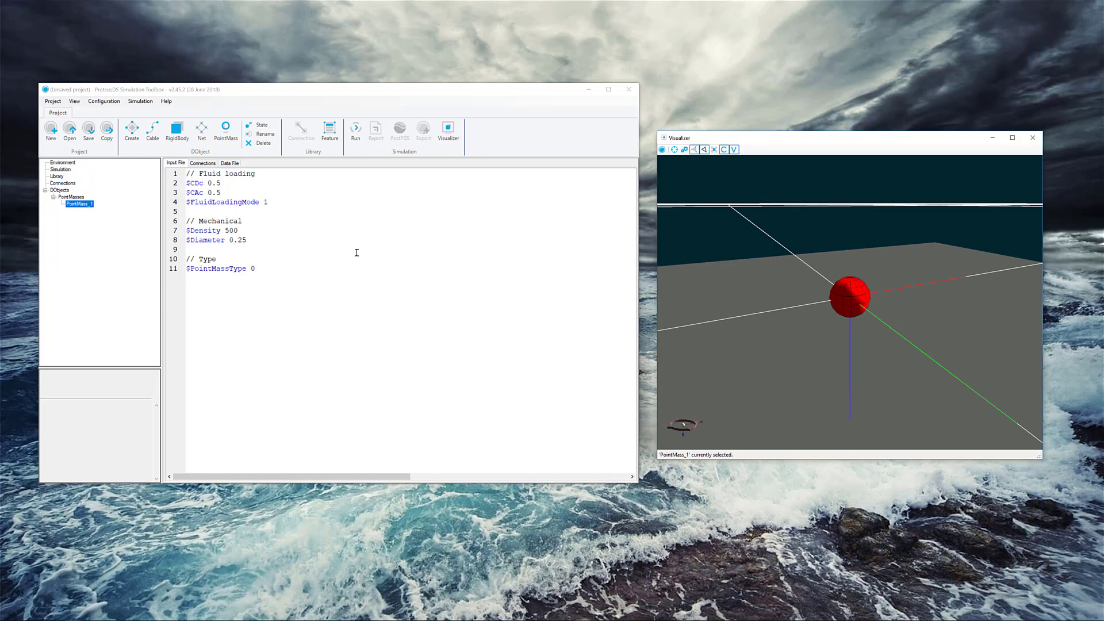
drag(854, 322, 806, 313)
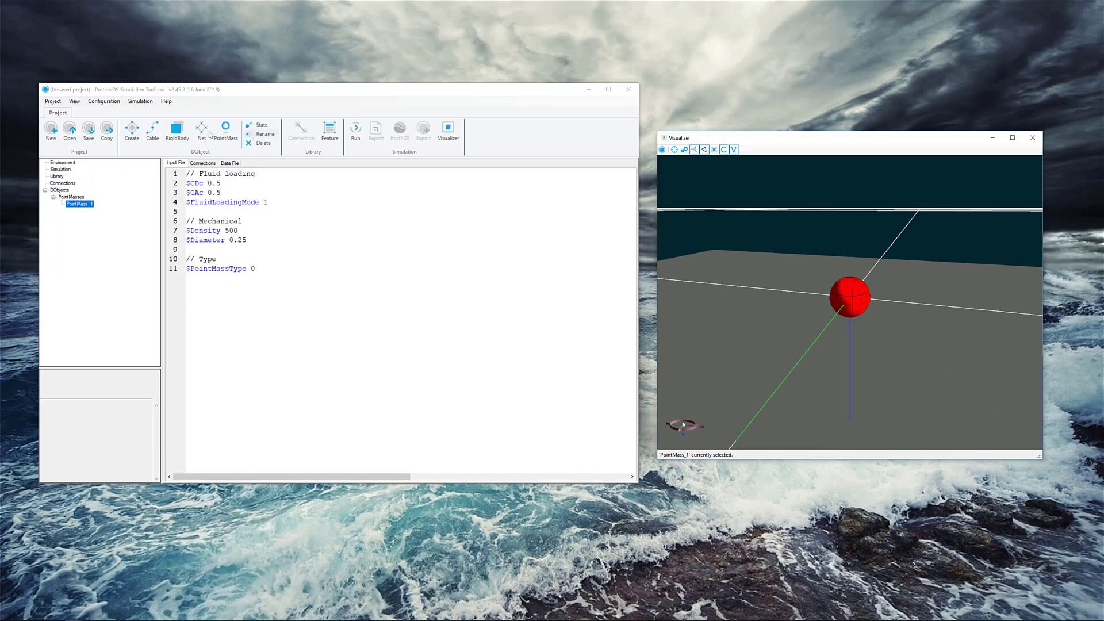
Browse the DObject types without adding one, then view the PointMassType help for PointMass_1.
click(136, 134)
click(212, 251)
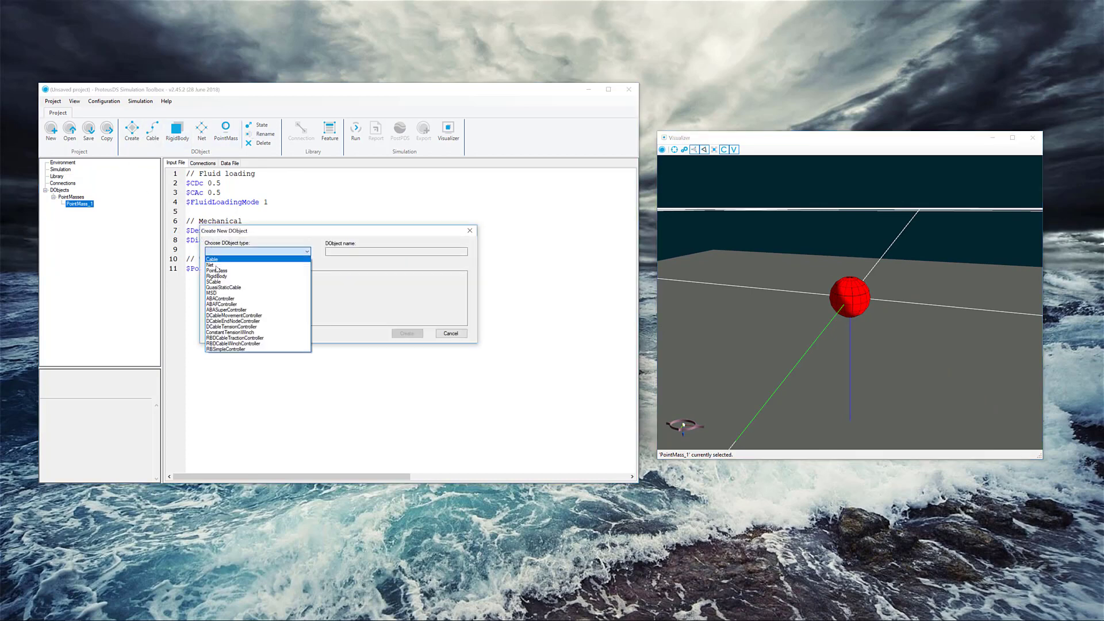
click(449, 337)
click(449, 334)
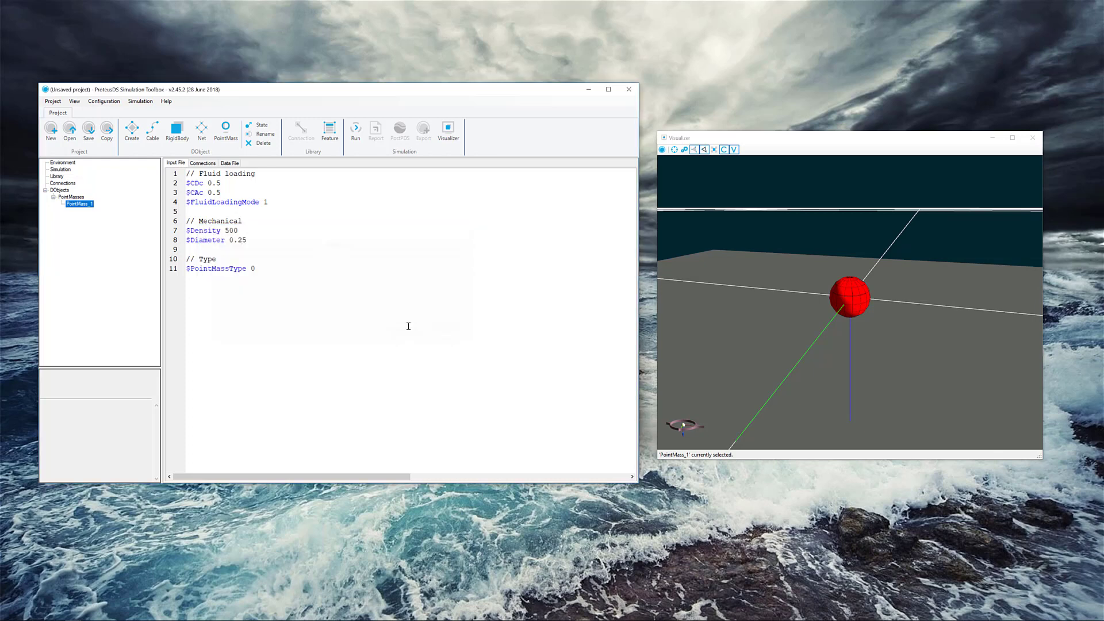
click(362, 305)
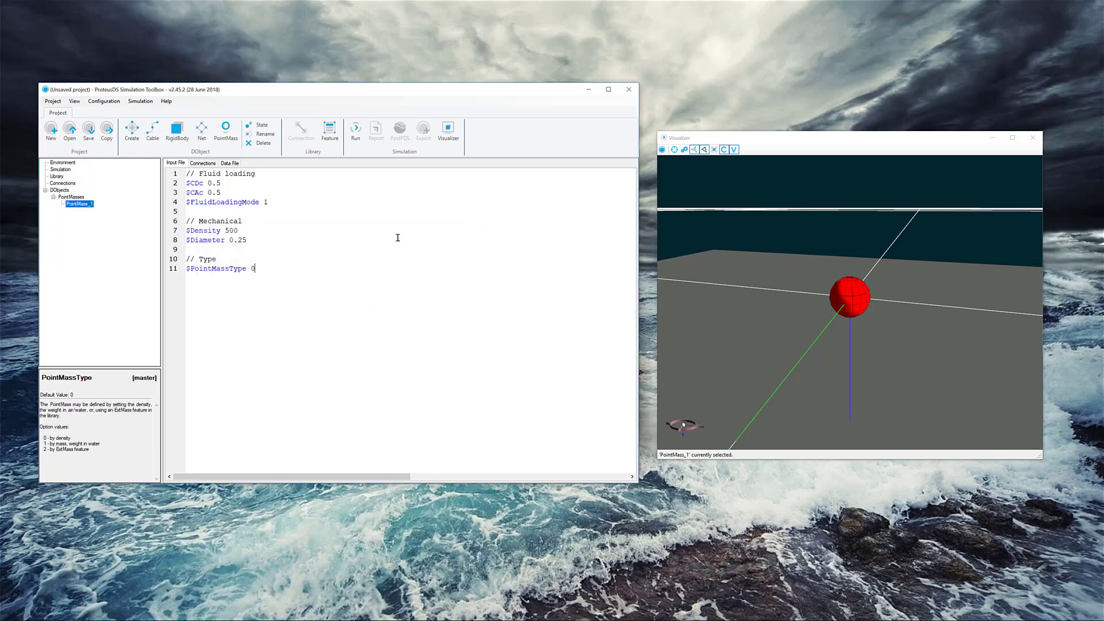
drag(791, 279, 784, 286)
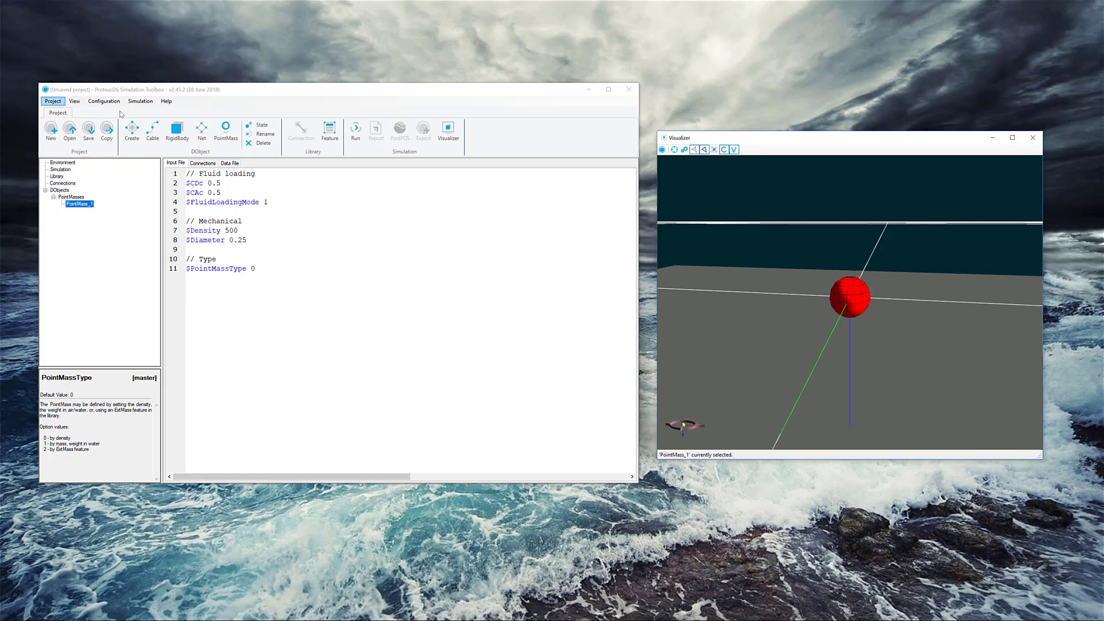
Run the simulation, agreeing to save it in a new 'pointmass' folder under Documents\simulation.
click(353, 135)
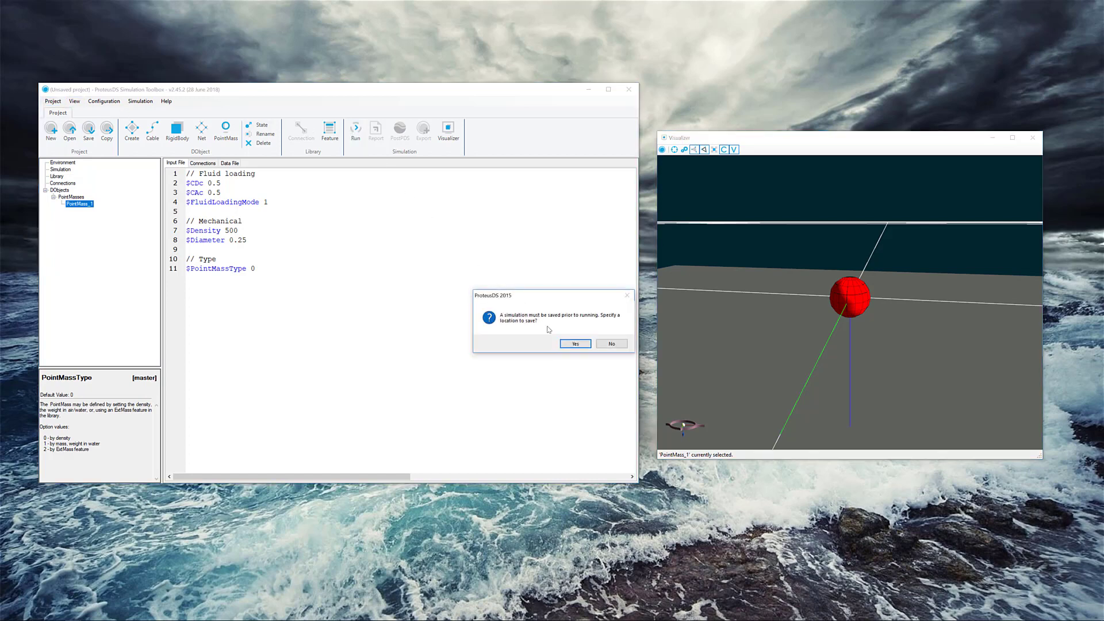
click(573, 344)
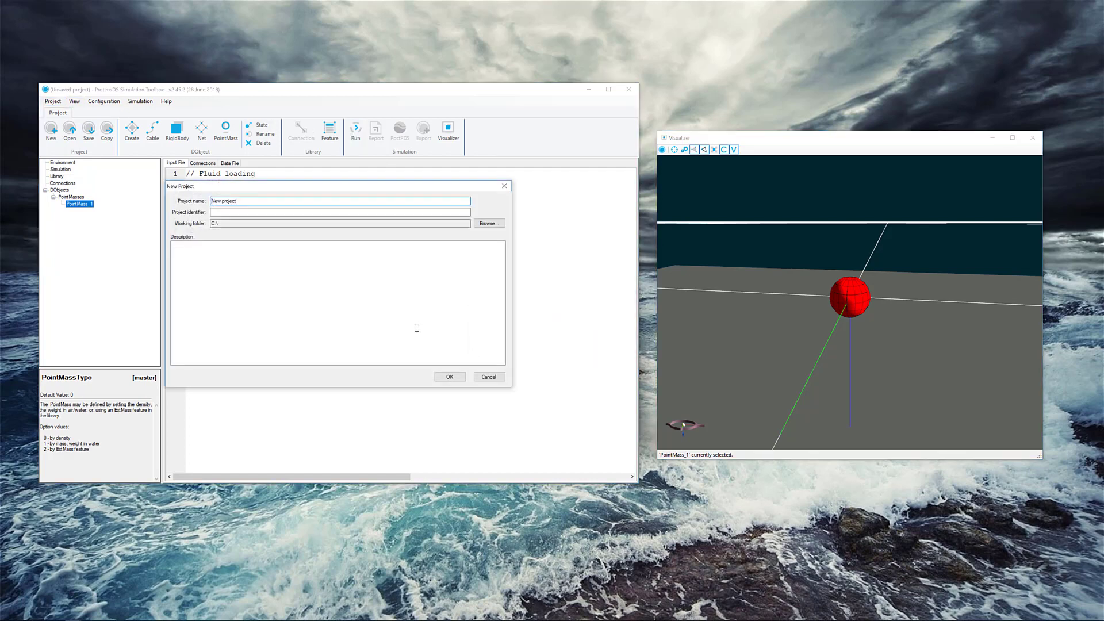
click(482, 224)
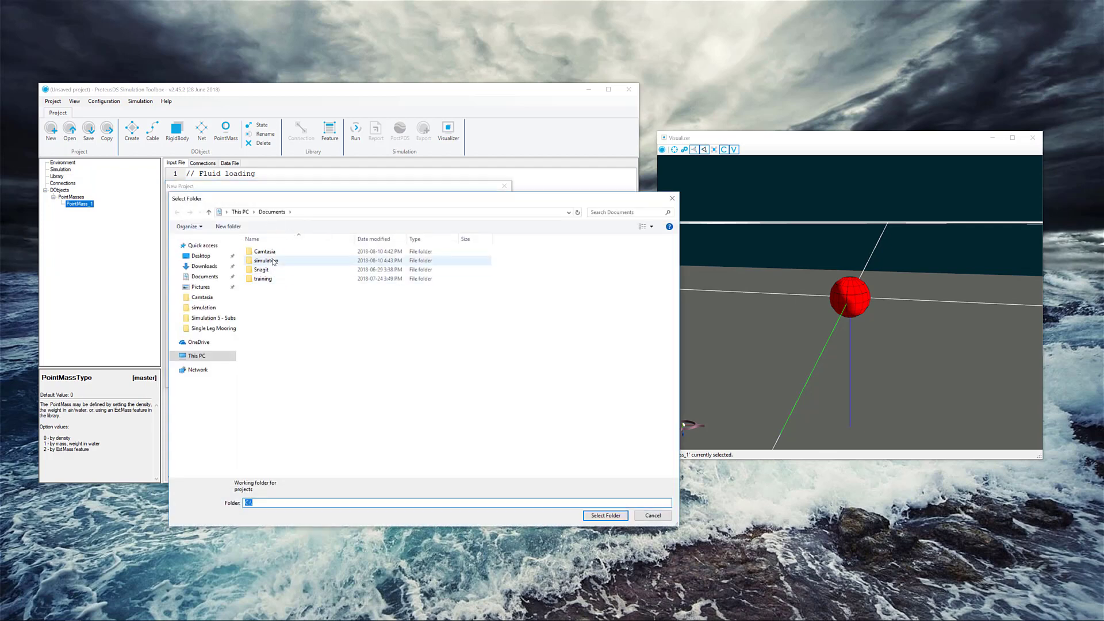
double_click(273, 261)
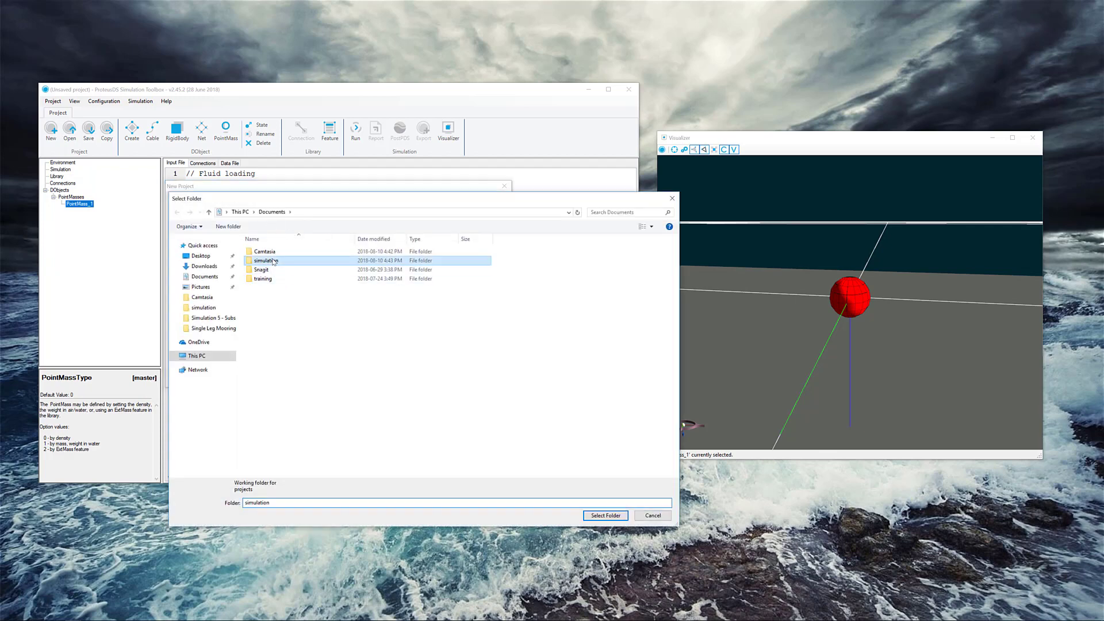
click(229, 226)
text(pointmass)
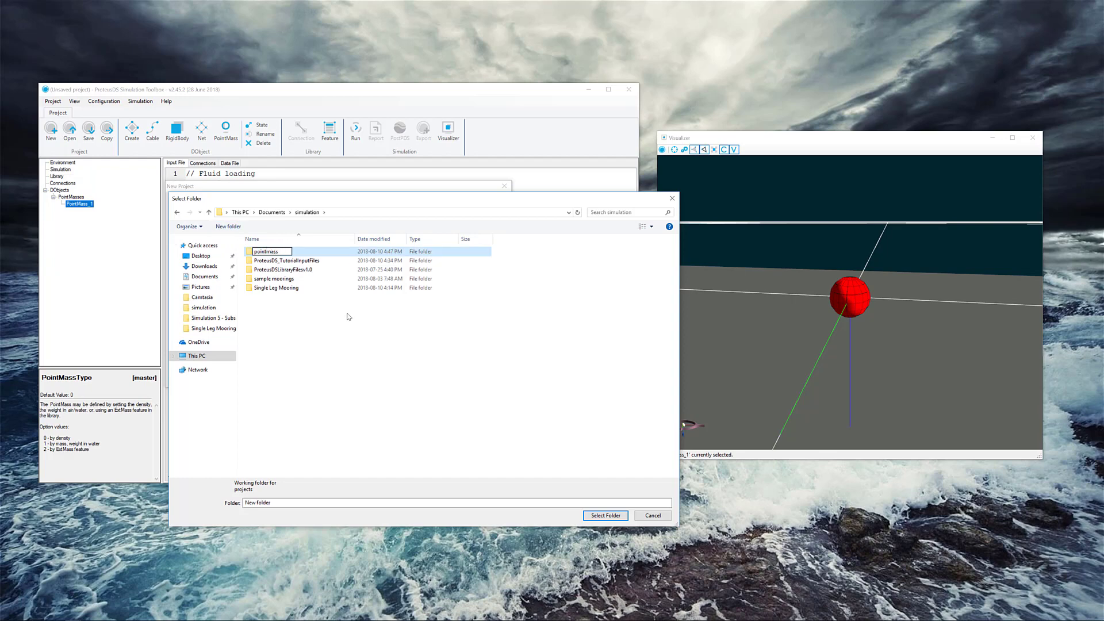
key(Return)
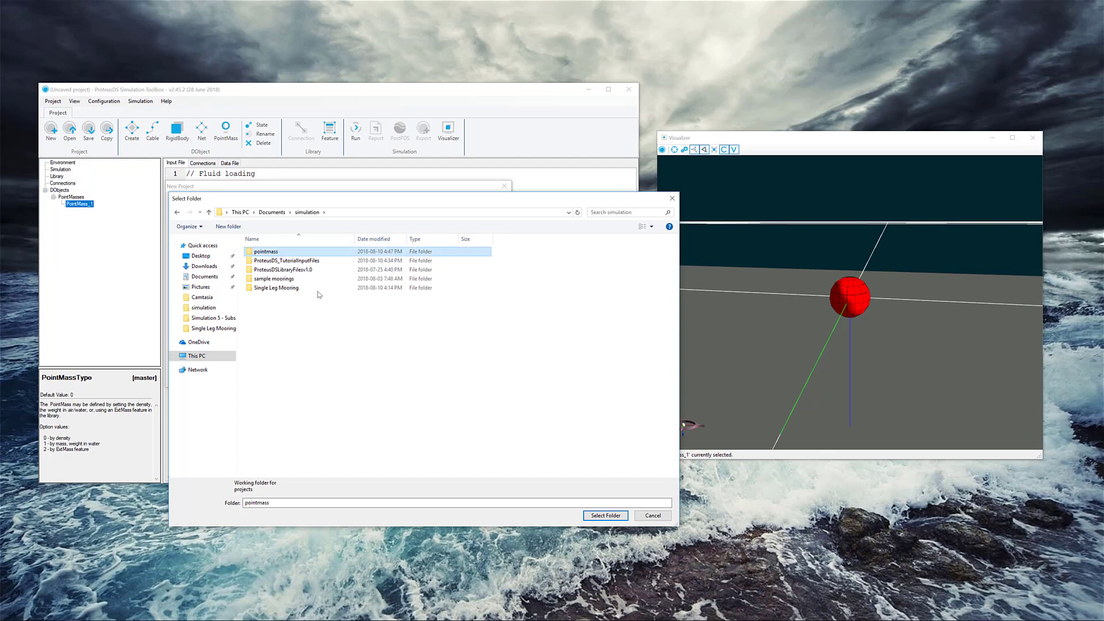
key(Return)
click(605, 516)
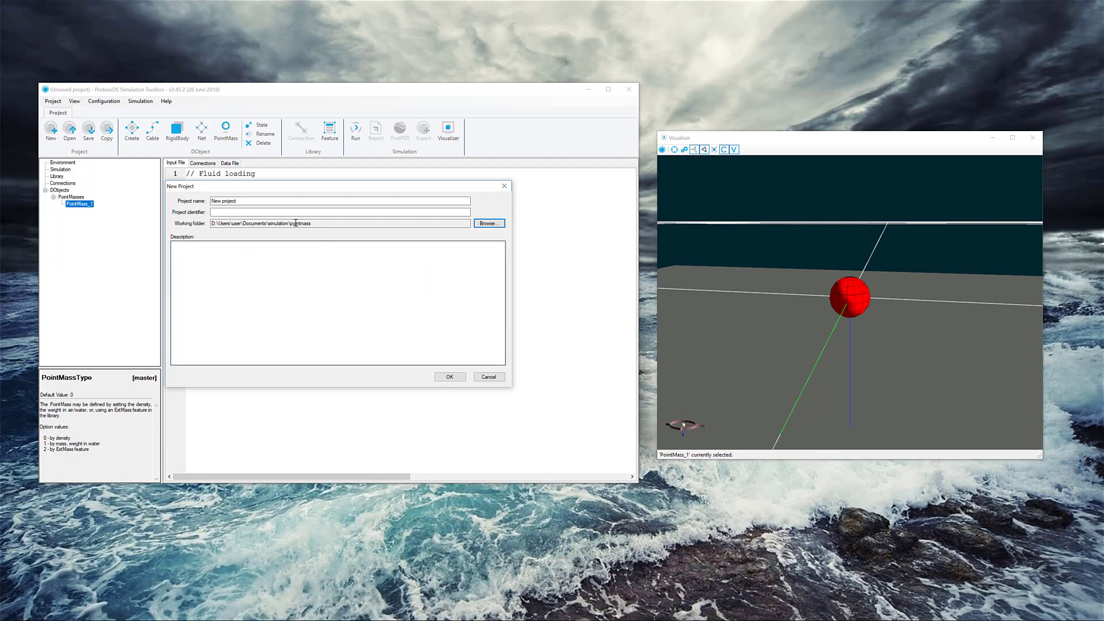
Name the project 'load case 1' and run it to 59.98 s.
drag(237, 200, 187, 203)
text(load case 1)
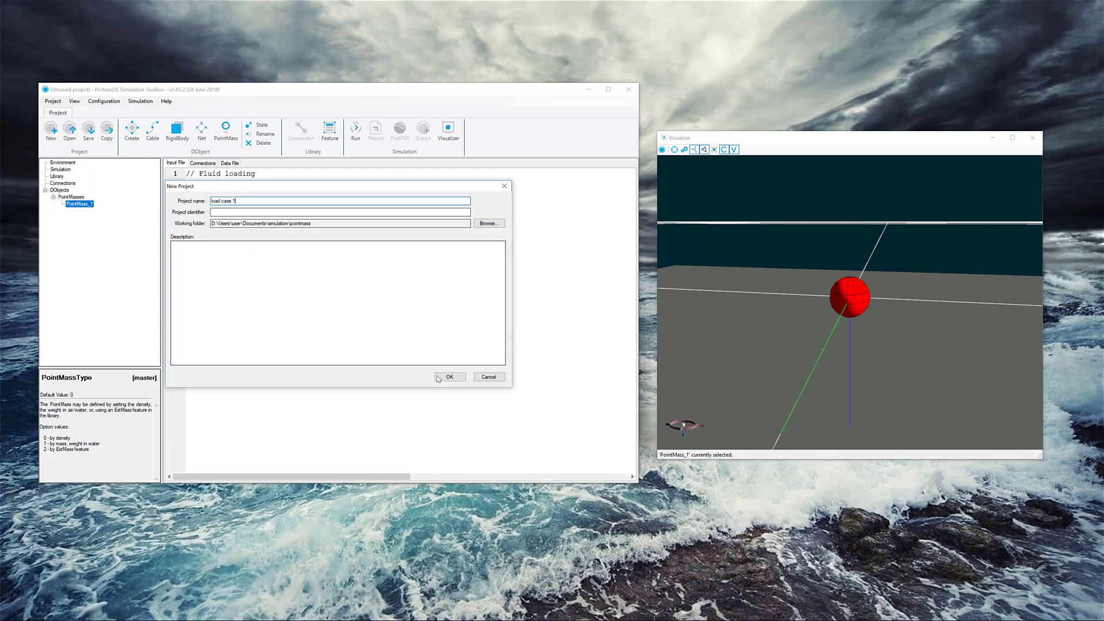
key(Return)
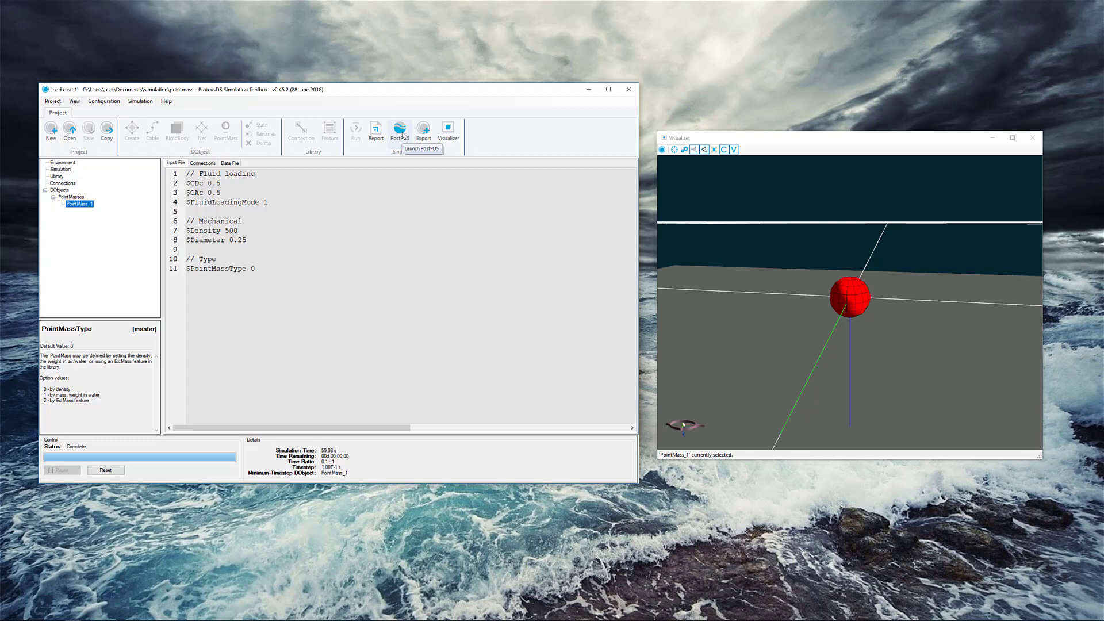
Open load case 1 in PostPDS with default load options and tilt the scene to show the horizon.
click(404, 135)
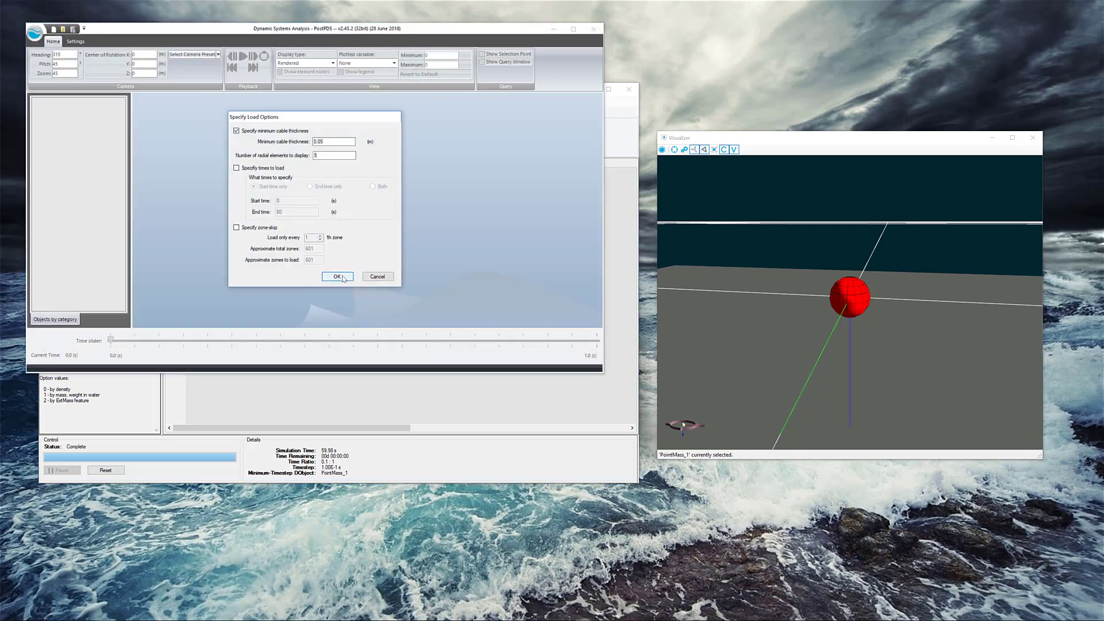
click(342, 278)
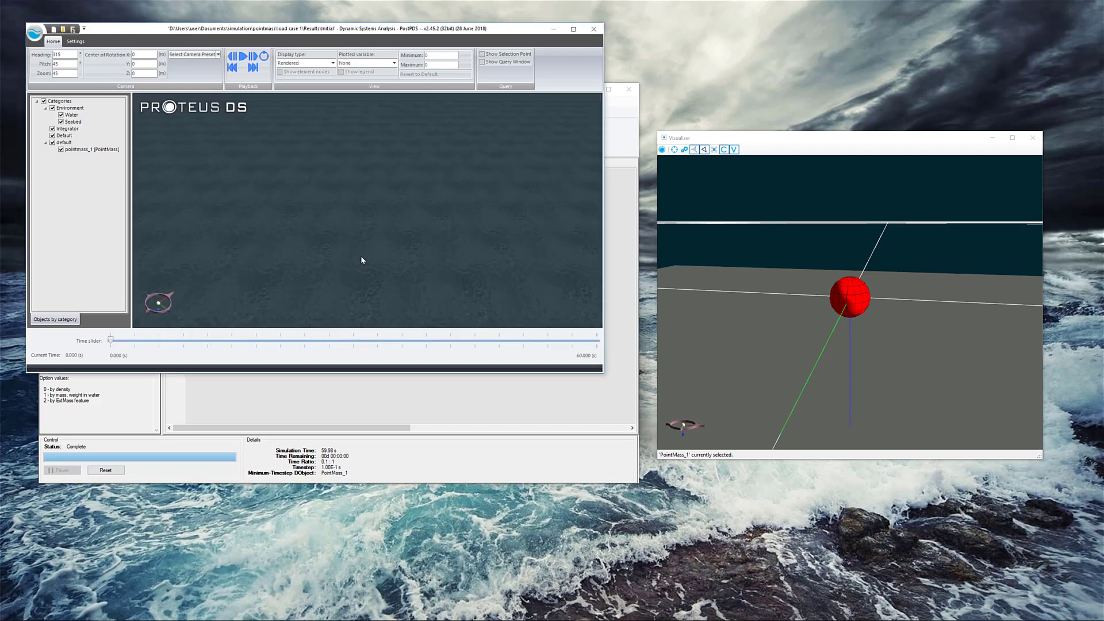
mouse_move(343, 234)
mouse_down()
mouse_move(335, 207)
mouse_move(362, 224)
mouse_move(370, 188)
mouse_move(399, 162)
mouse_move(409, 167)
mouse_move(347, 224)
mouse_move(291, 98)
mouse_up()
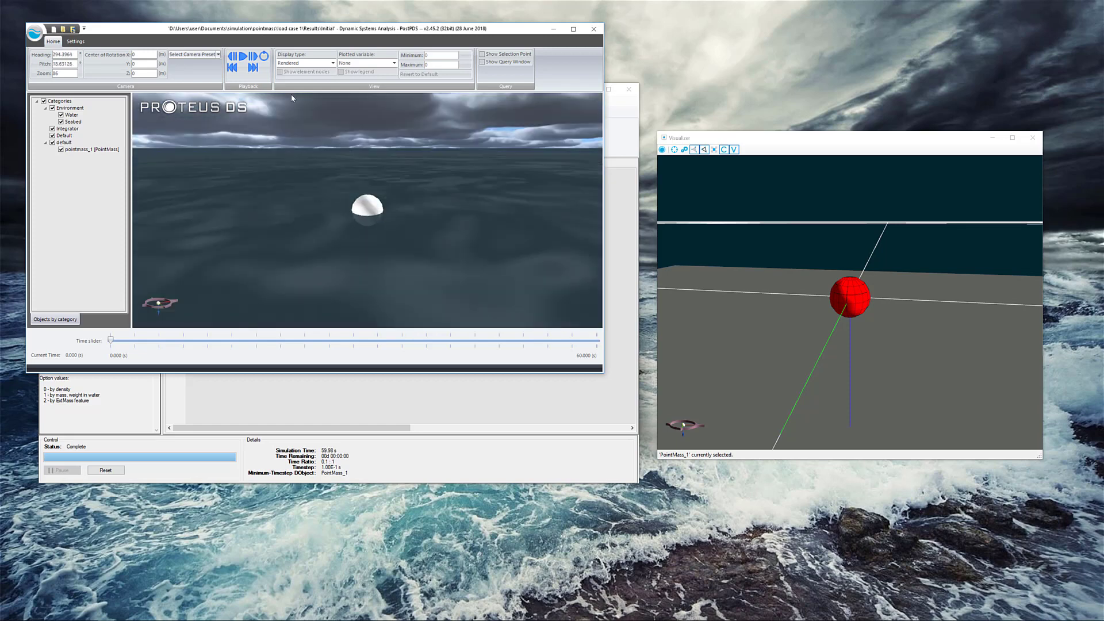
Play back the results while orbiting the camera, pause at about 12.1 s, and close PostPDS.
click(242, 57)
drag(374, 214, 384, 211)
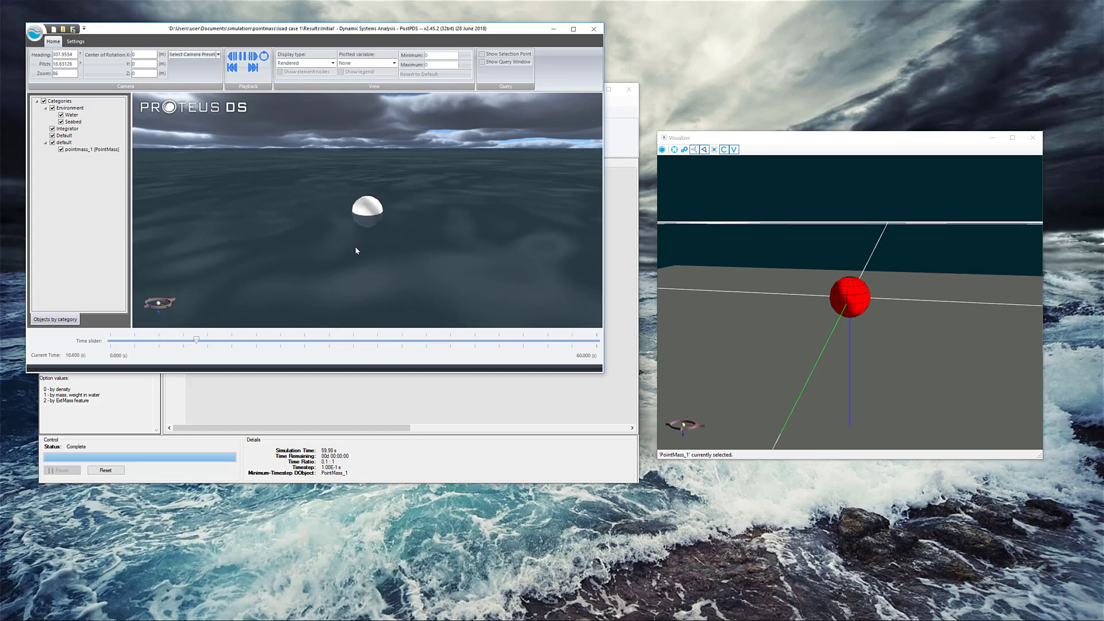
click(243, 57)
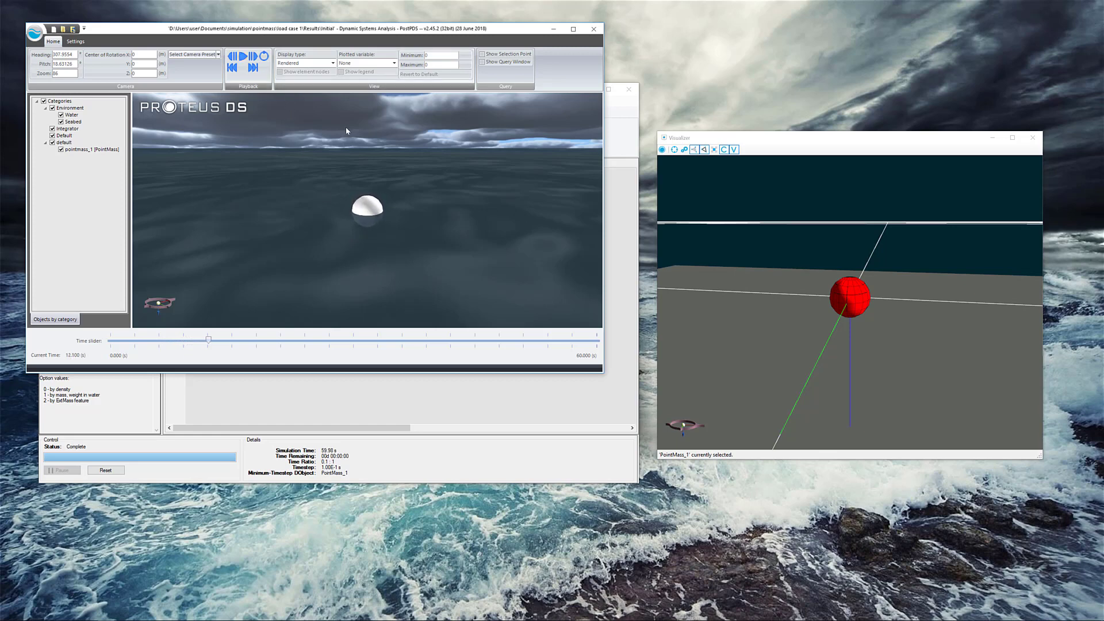
click(591, 31)
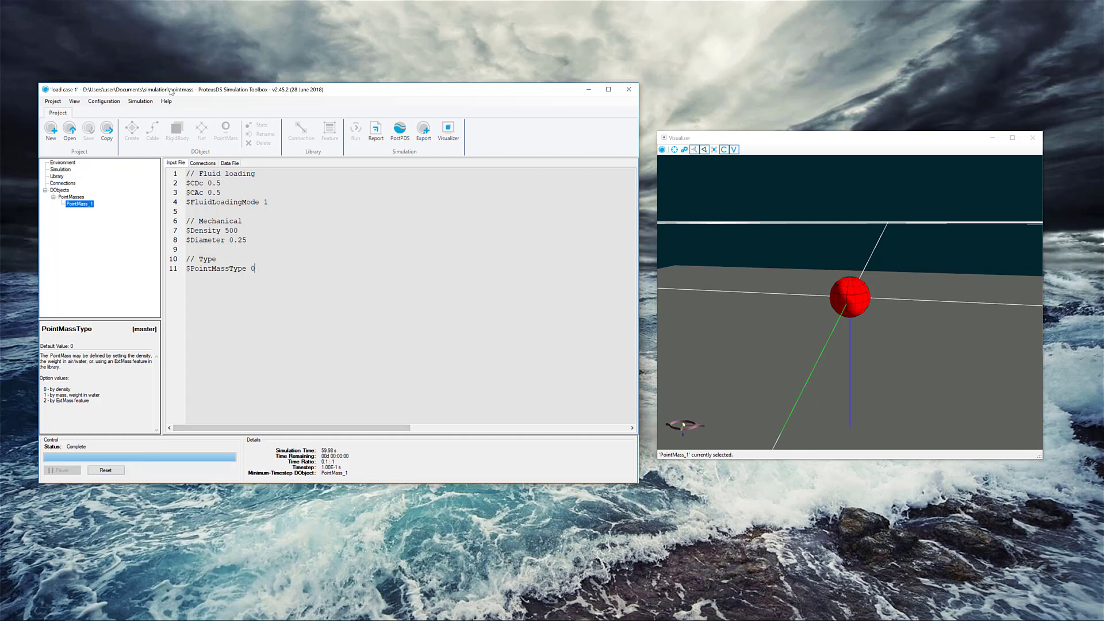
Go to the load case 1 results folder, enter PointMass_1, and open results.dat in Notepad++.
click(140, 101)
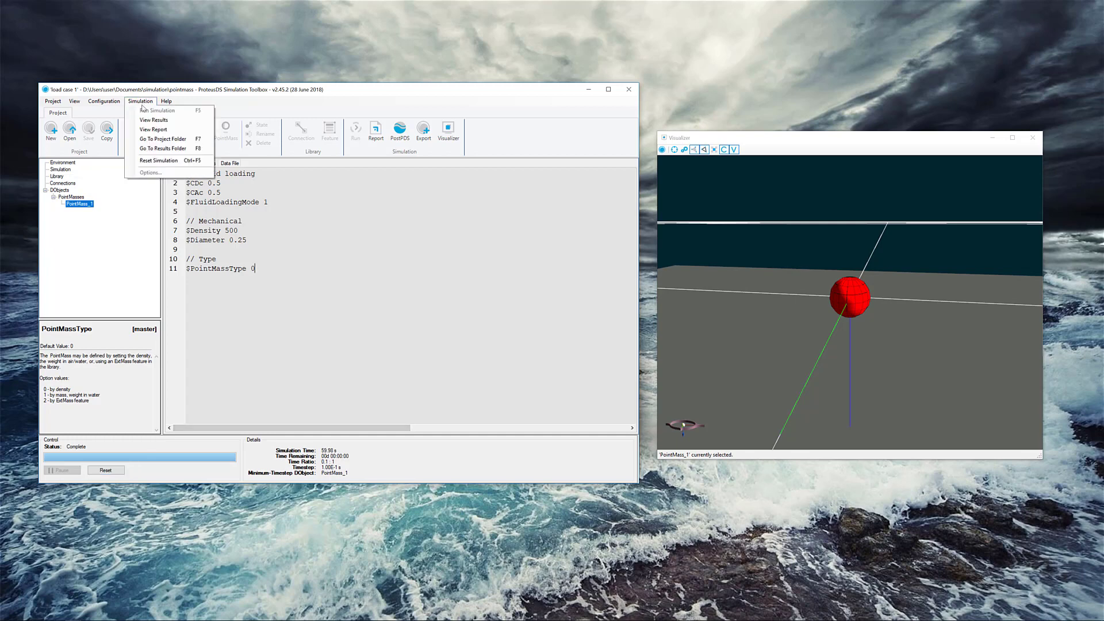
click(153, 148)
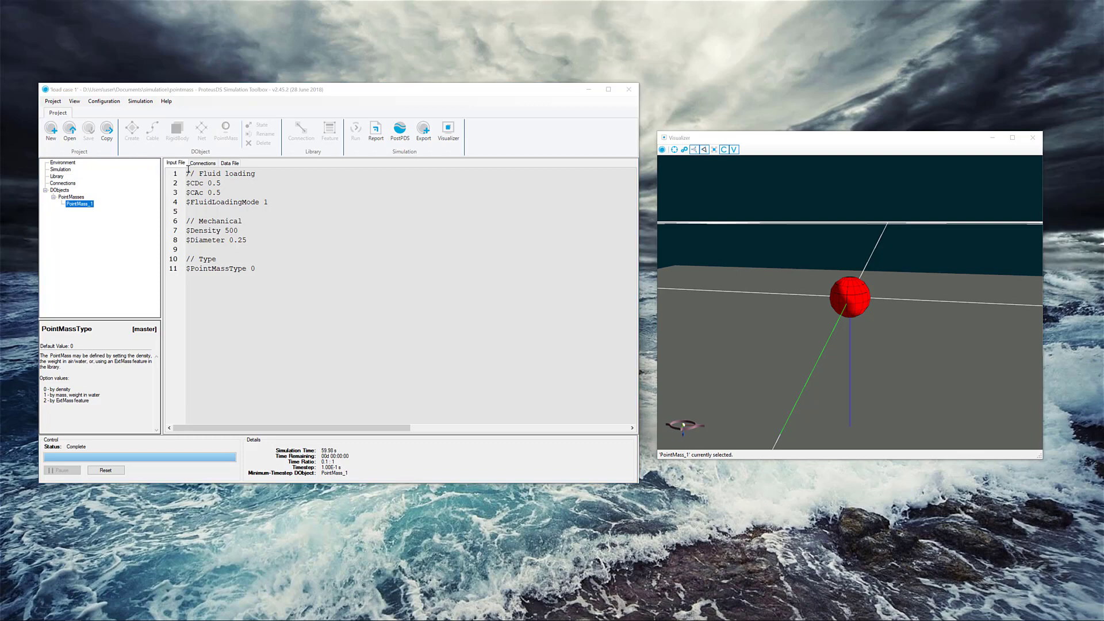
double_click(528, 298)
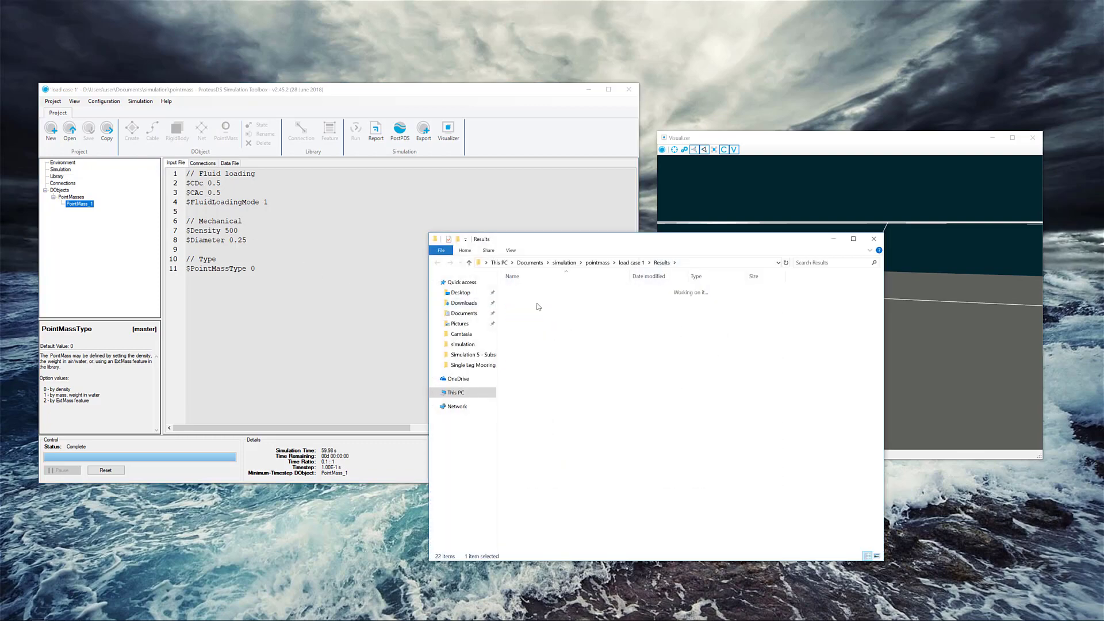
key(Down)
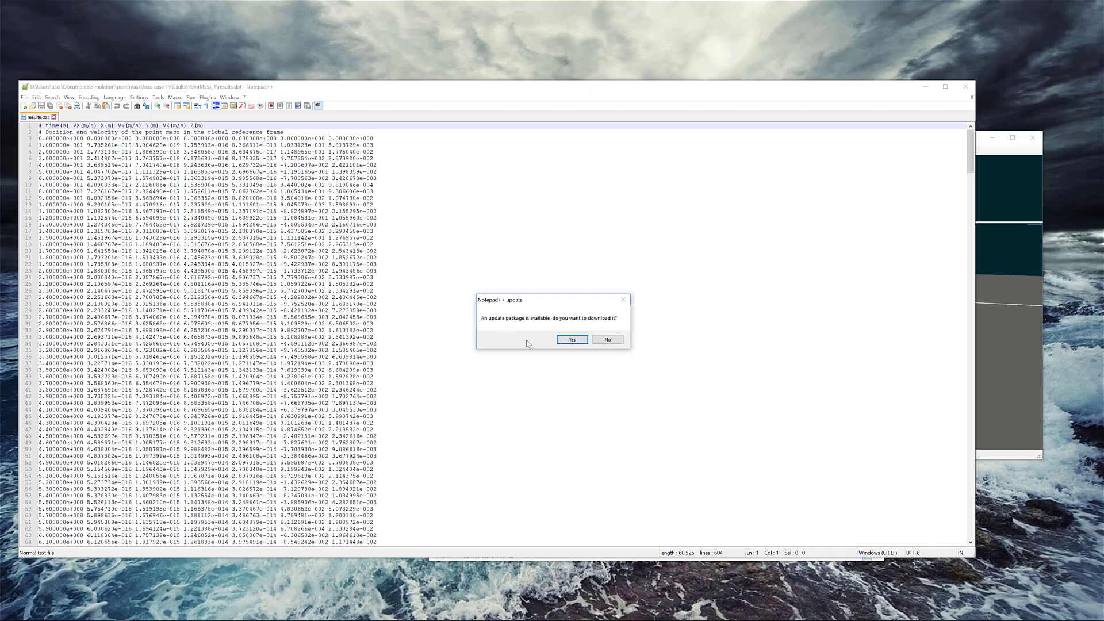
Decline the Notepad++ update, scroll through results.dat's position and velocity data, and close the file.
click(597, 340)
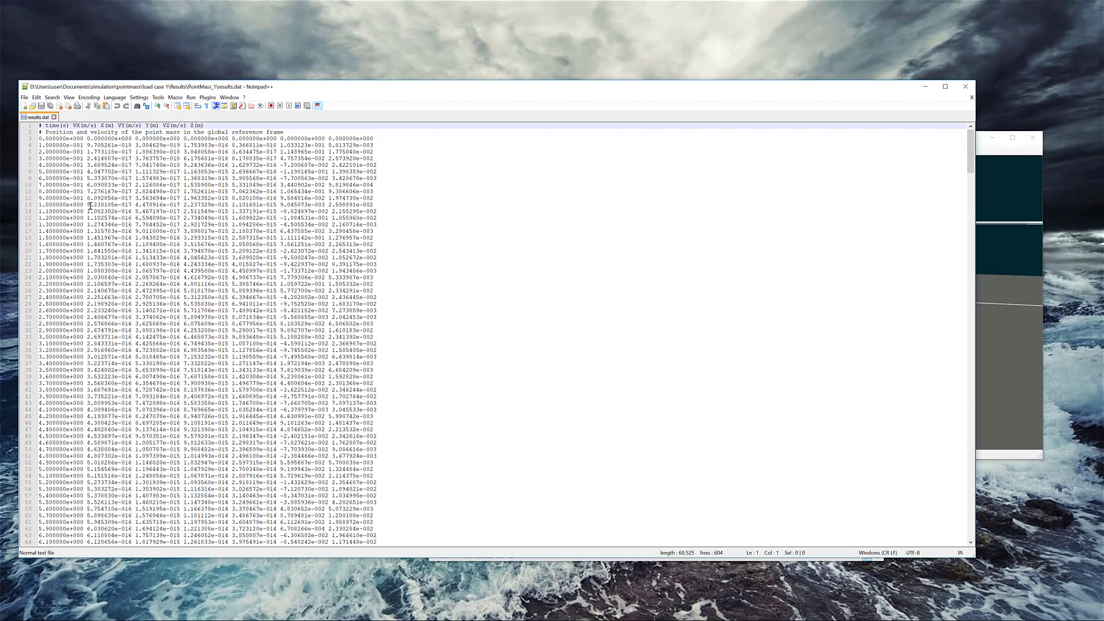
scroll(90, 205, down, 20)
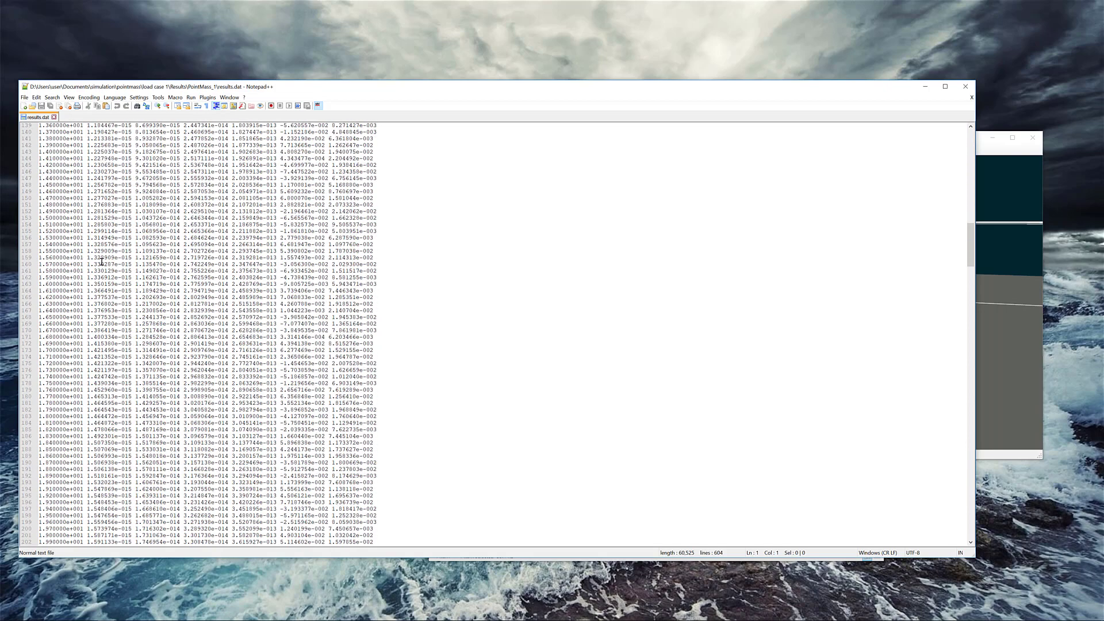
scroll(101, 263, down, 20)
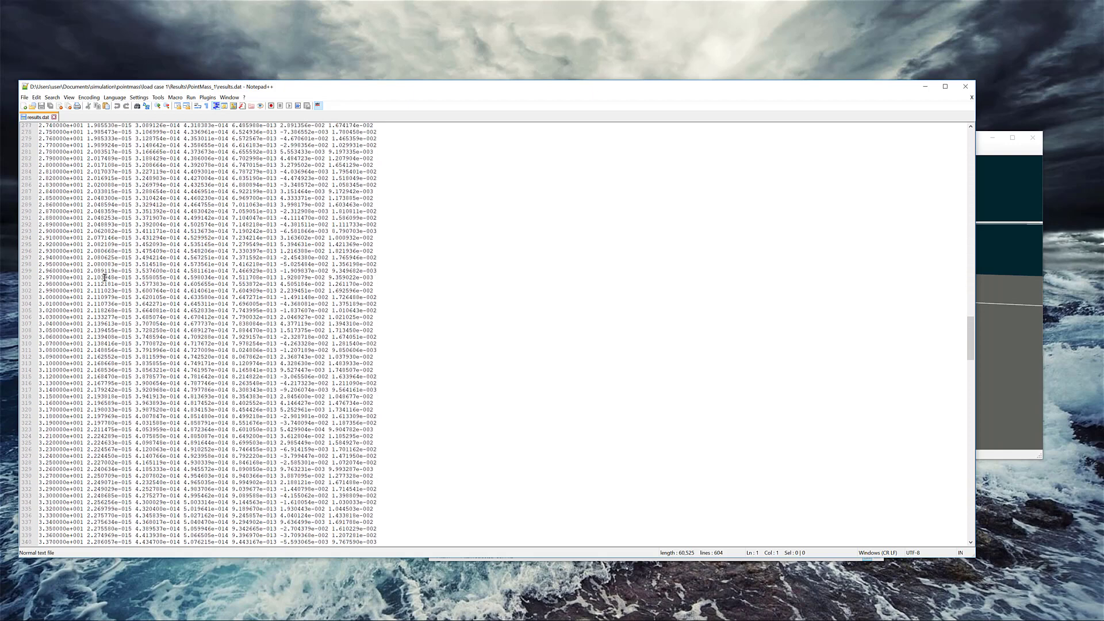
scroll(104, 278, down, 20)
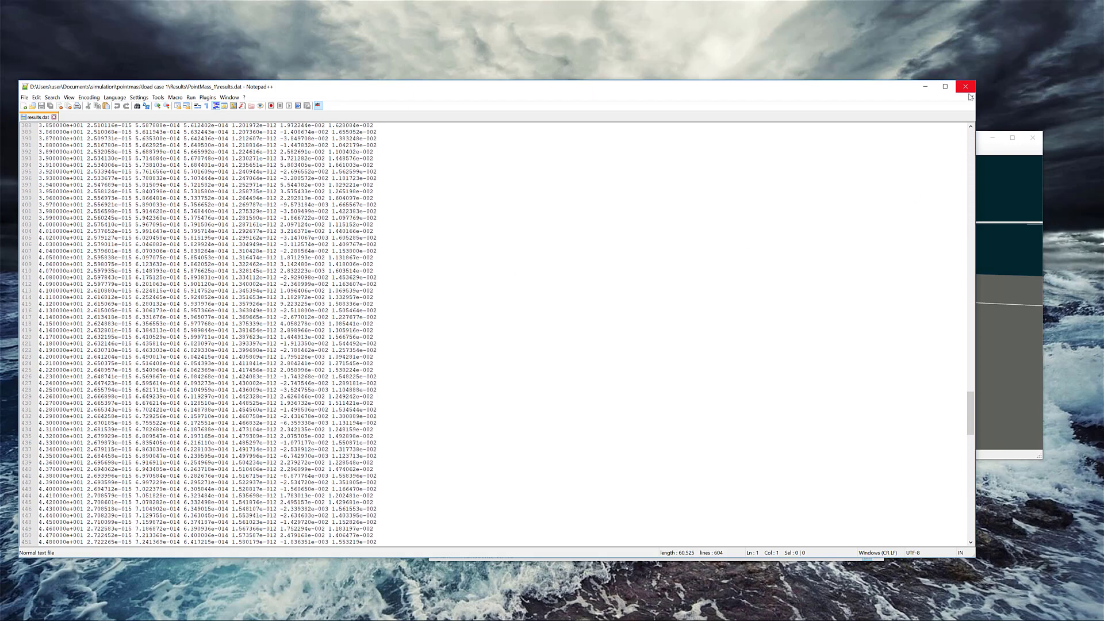
click(972, 98)
Close Notepad++ and the PointMass_1 results Explorer window, returning to the toolbox and Visualizer.
key(alt+F4)
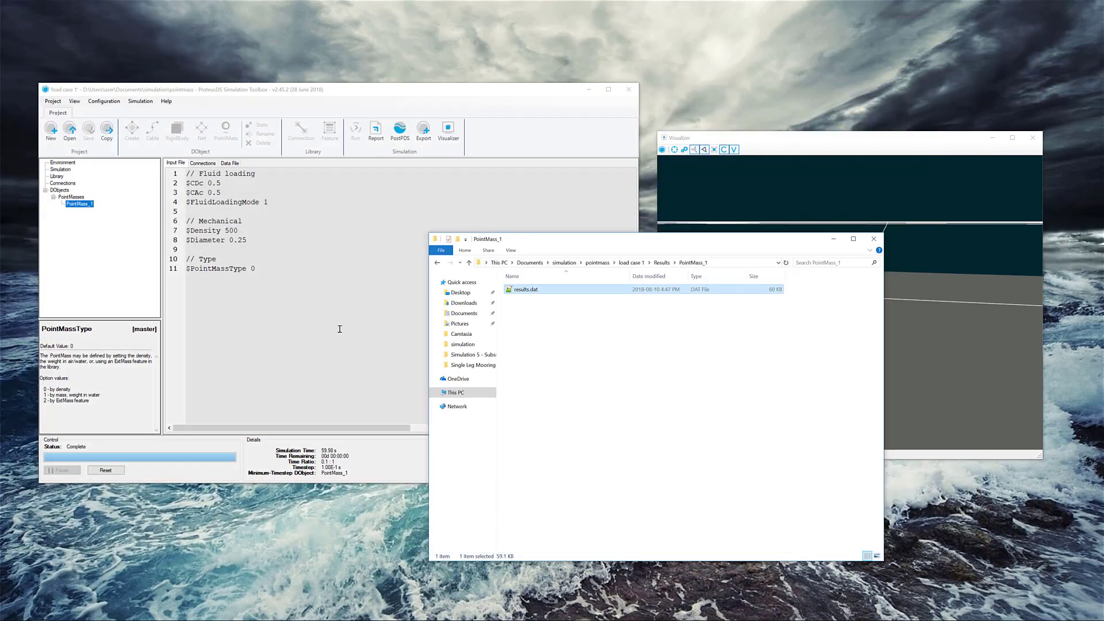
click(525, 190)
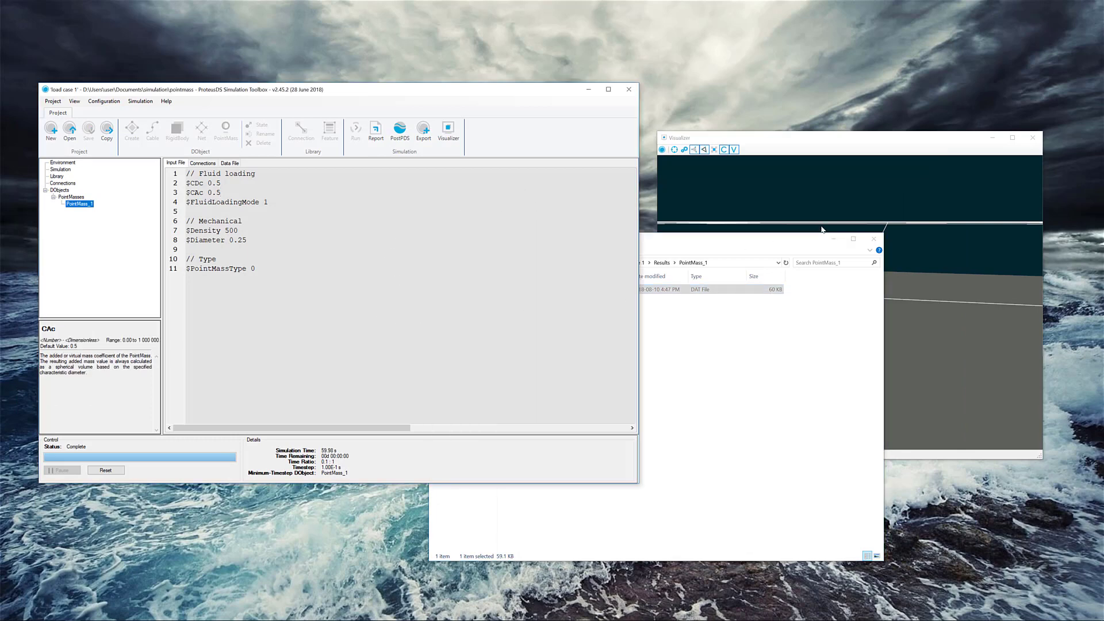
click(738, 365)
key(alt+F4)
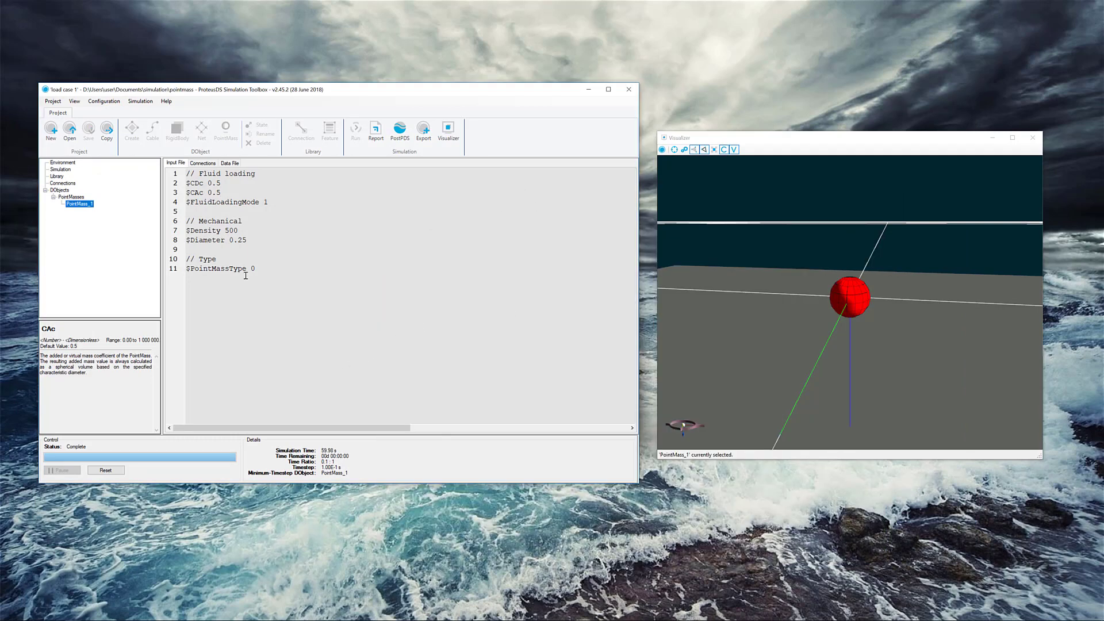